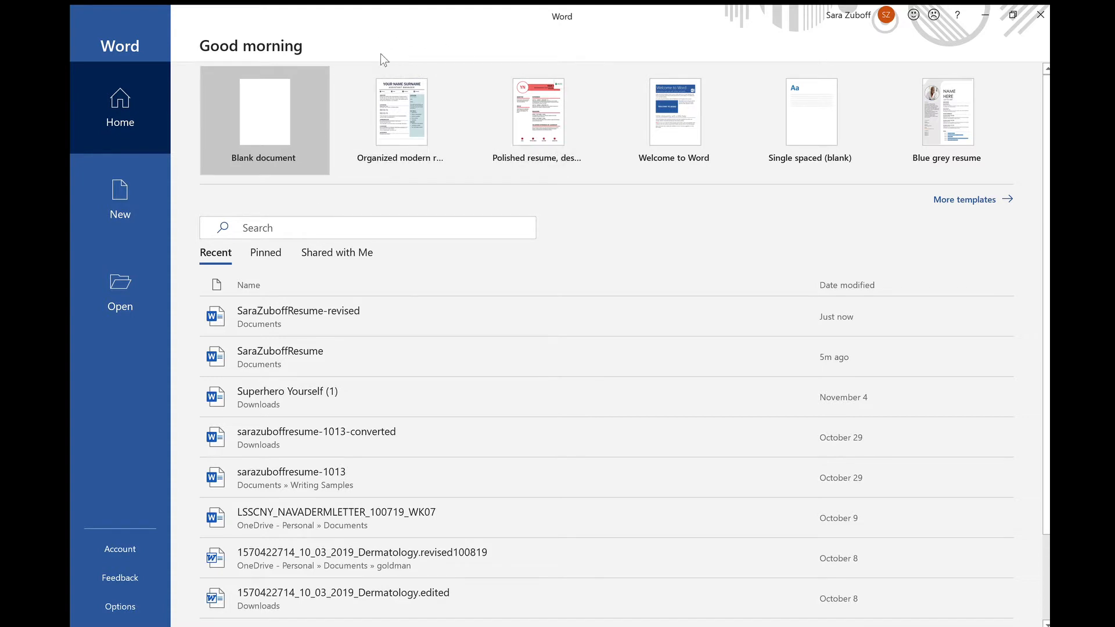
Create a new document from the red-accented Polished resume template in the New gallery.
click(101, 204)
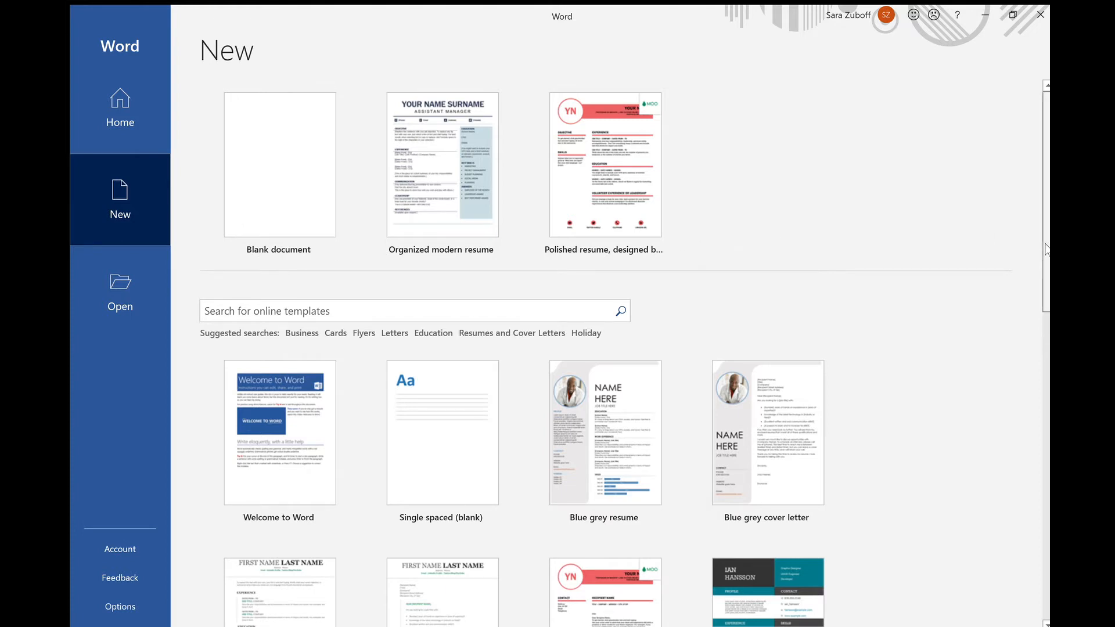
scroll(1044, 262, down, 1)
scroll(1043, 262, down, 1)
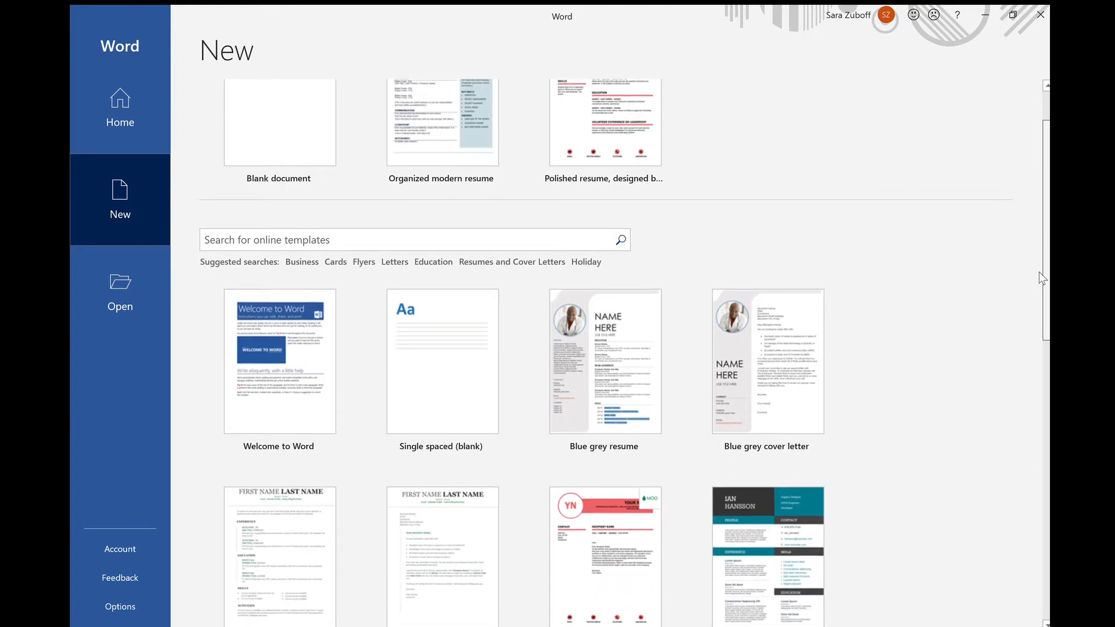
scroll(1039, 272, down, 2)
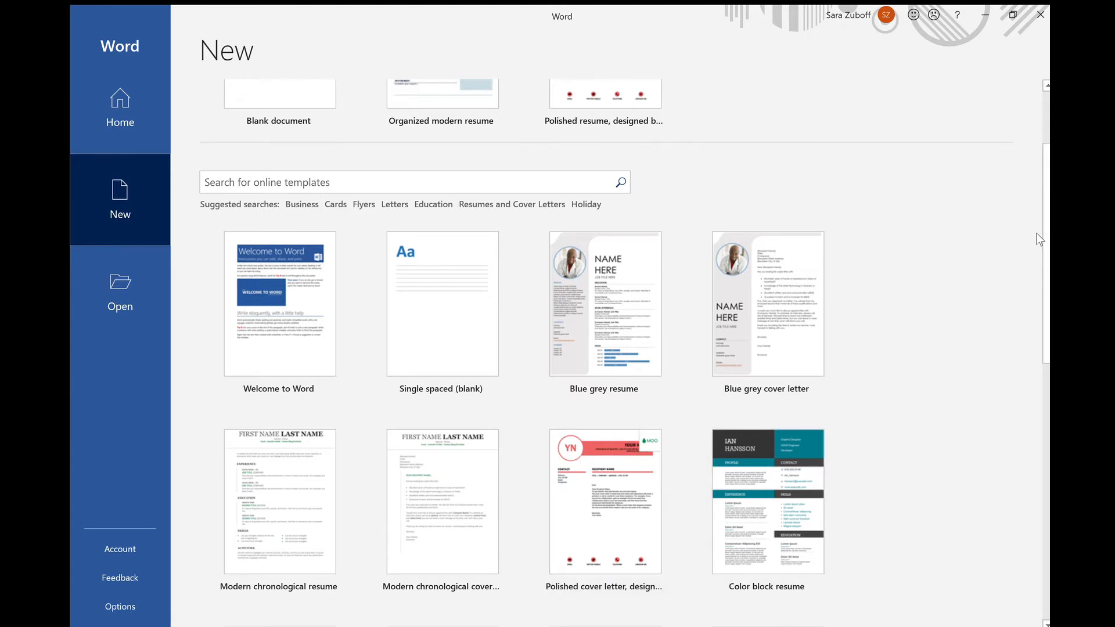
drag(1045, 243, 1041, 339)
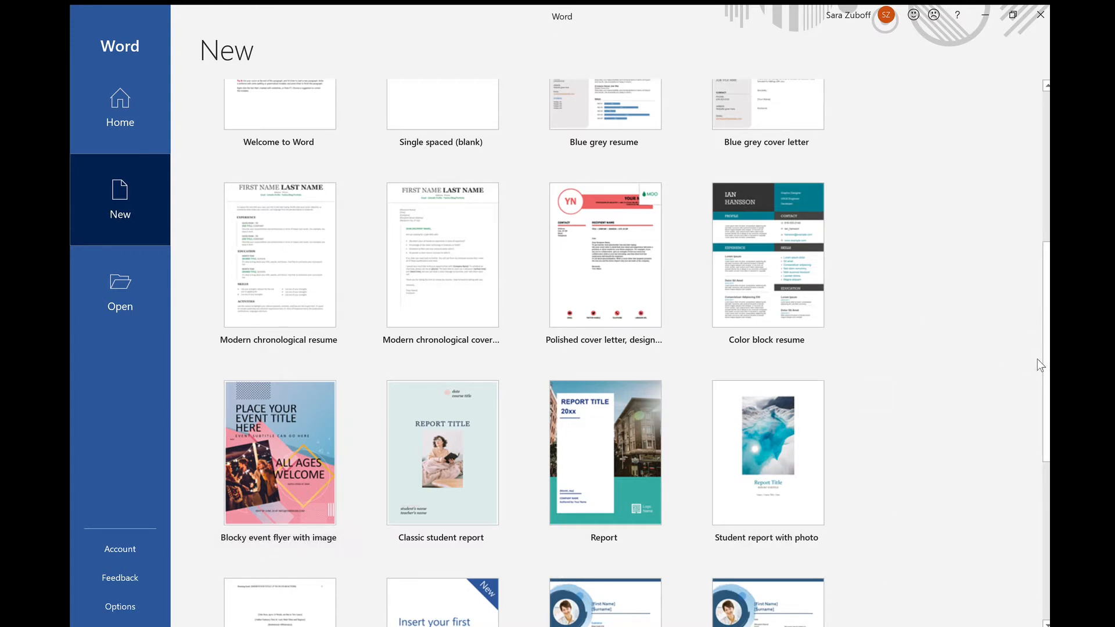
drag(1037, 359, 1035, 179)
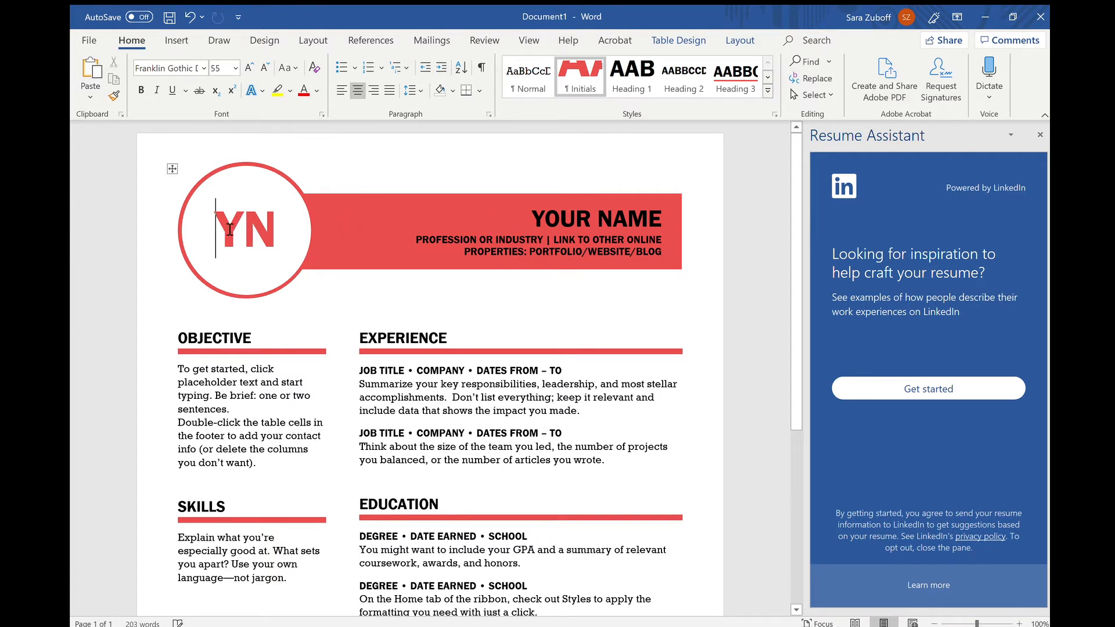
Replace the header placeholders with the candidate's initials, full name and the title Content Manager.
double_click(252, 231)
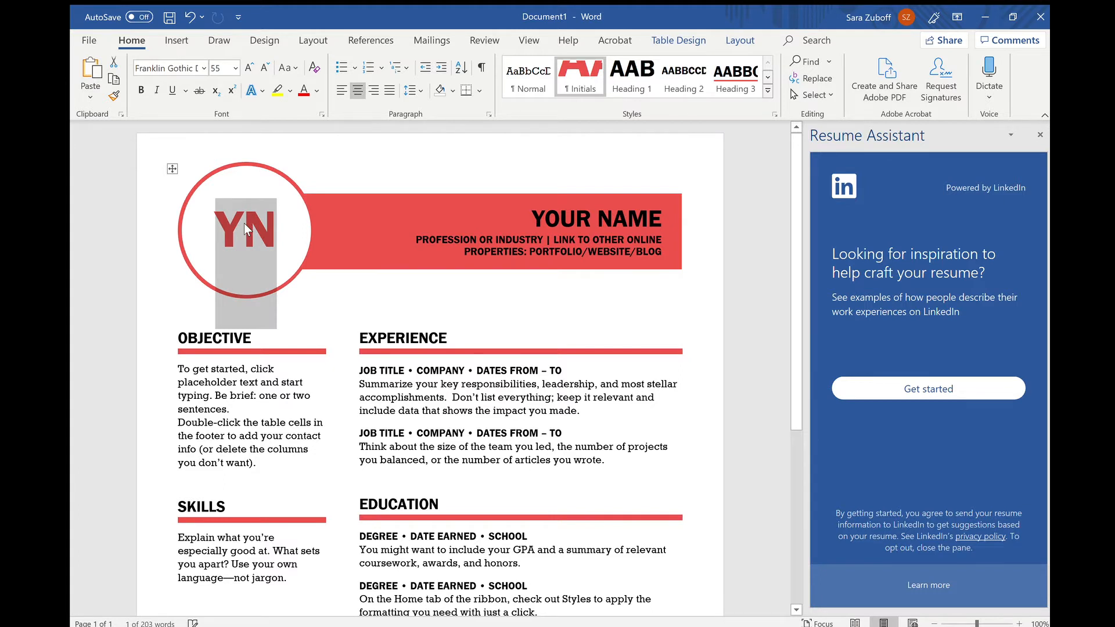
text(S)
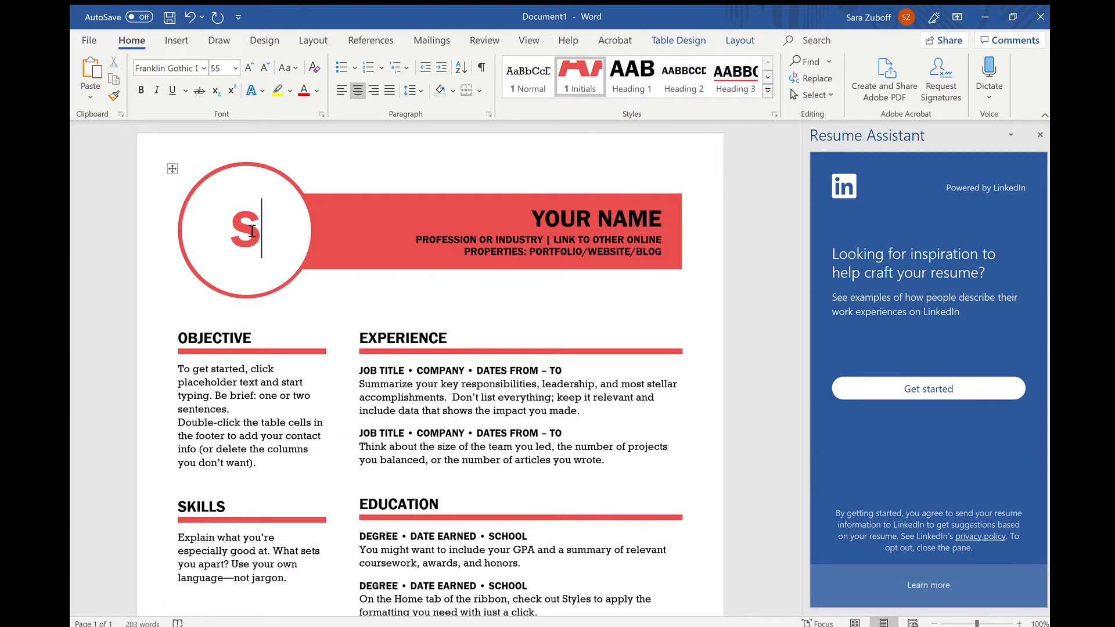
text(Z)
click(552, 219)
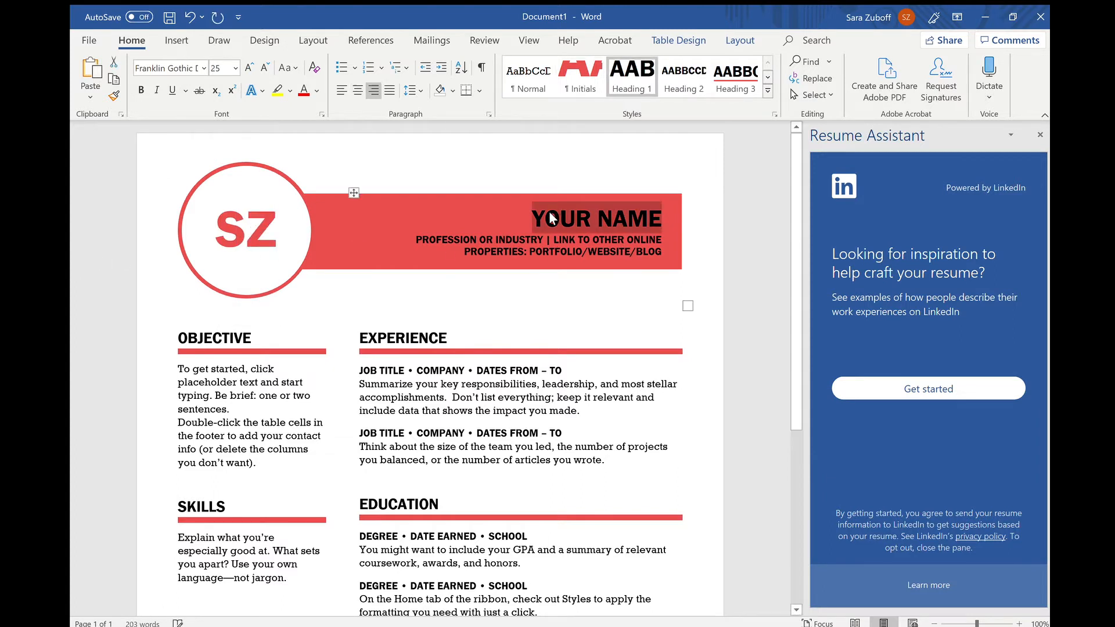
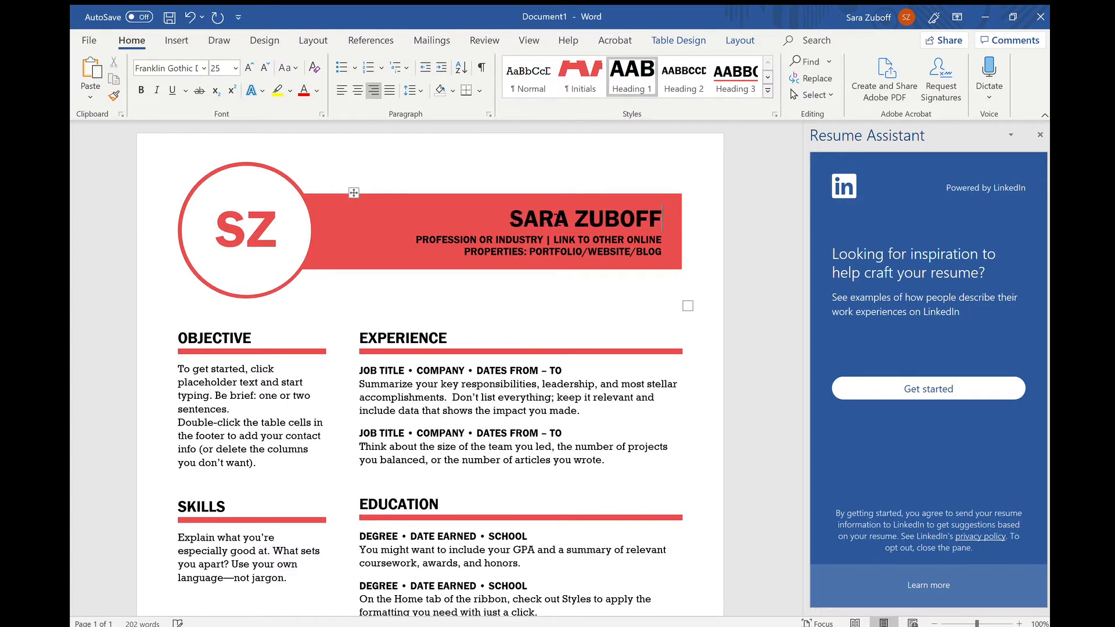
click(423, 240)
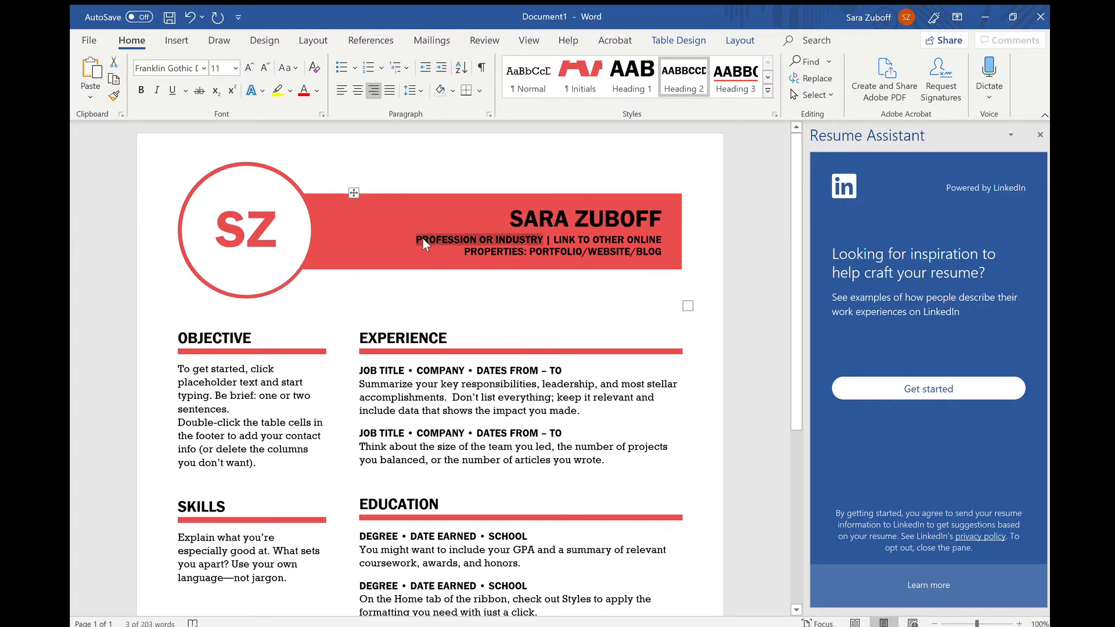
text(Content)
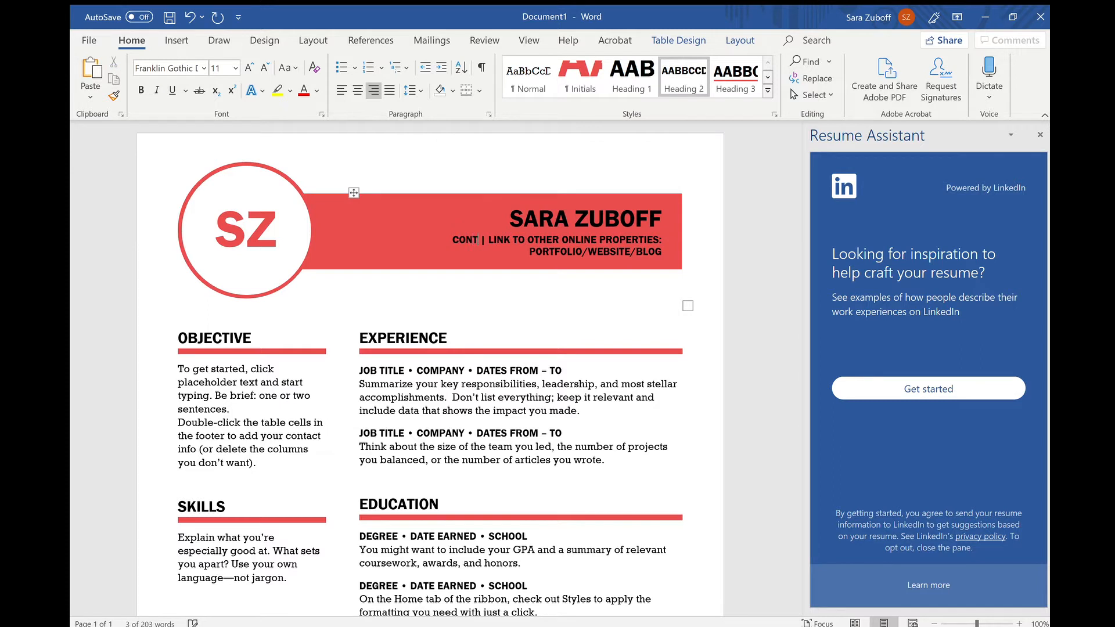
text( Manager)
click(493, 240)
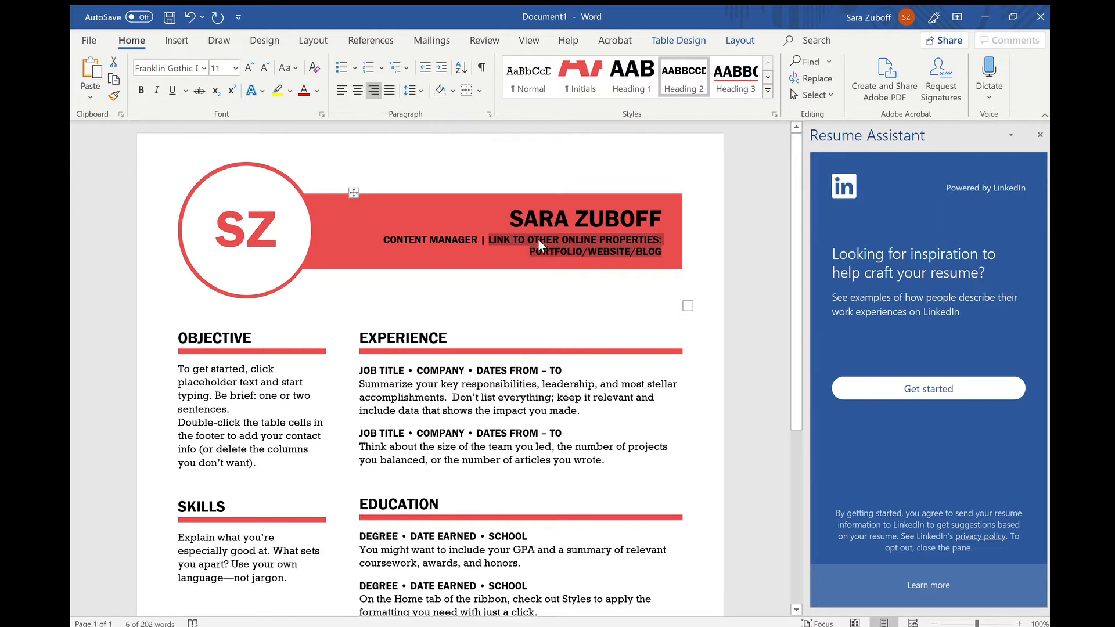
click(182, 368)
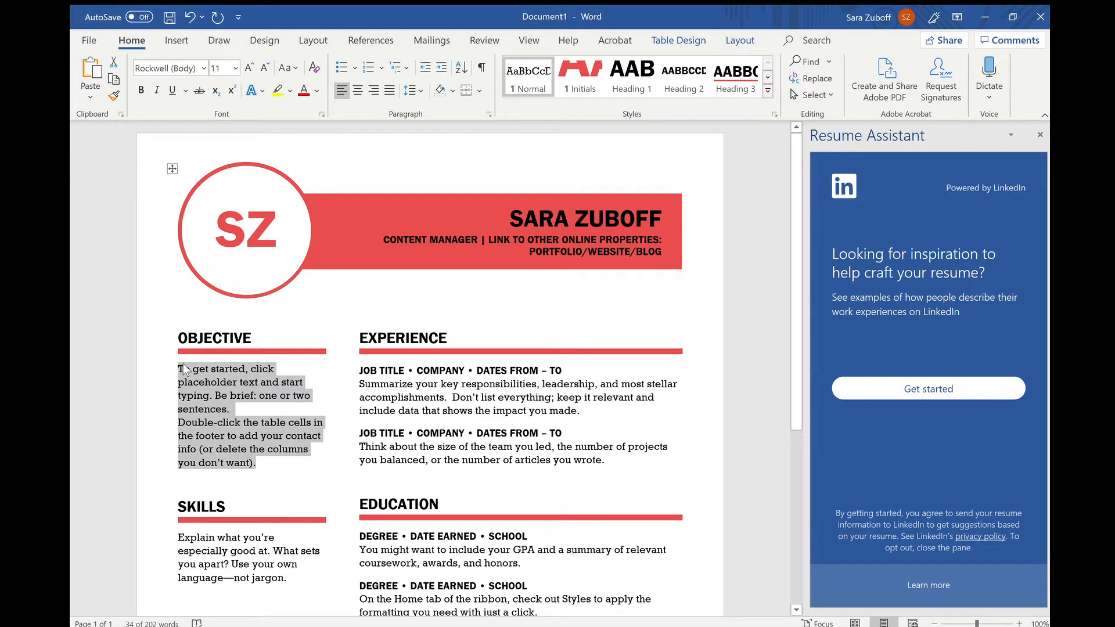
Enter the objective 'To get a position that utilizes my entire skillset.'.
text(To)
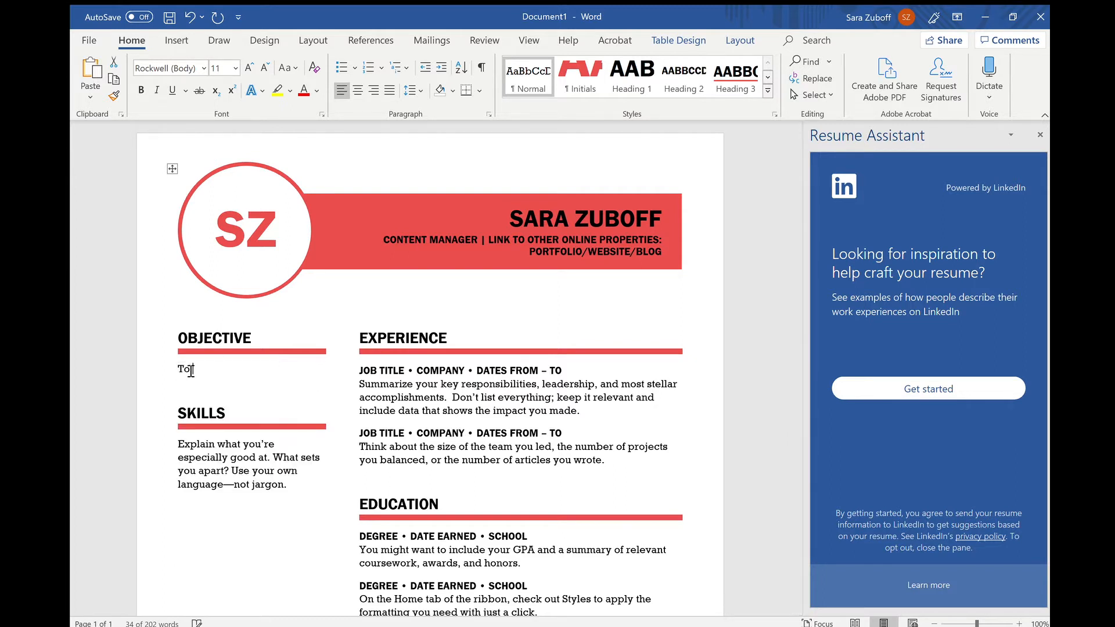
text( get a position that u)
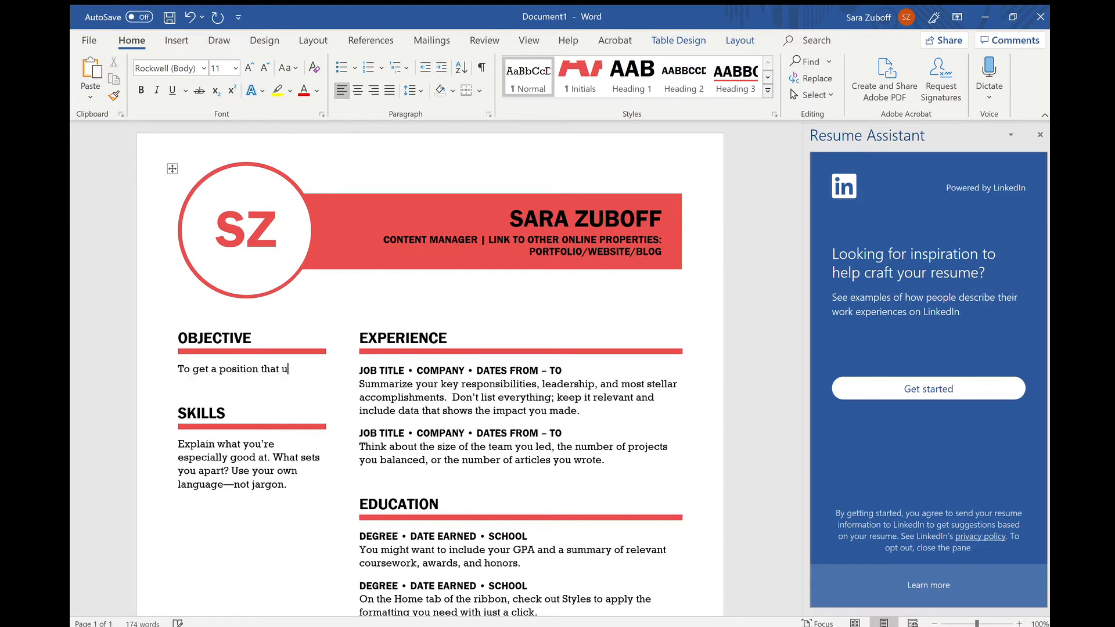
text(tiilizes my )
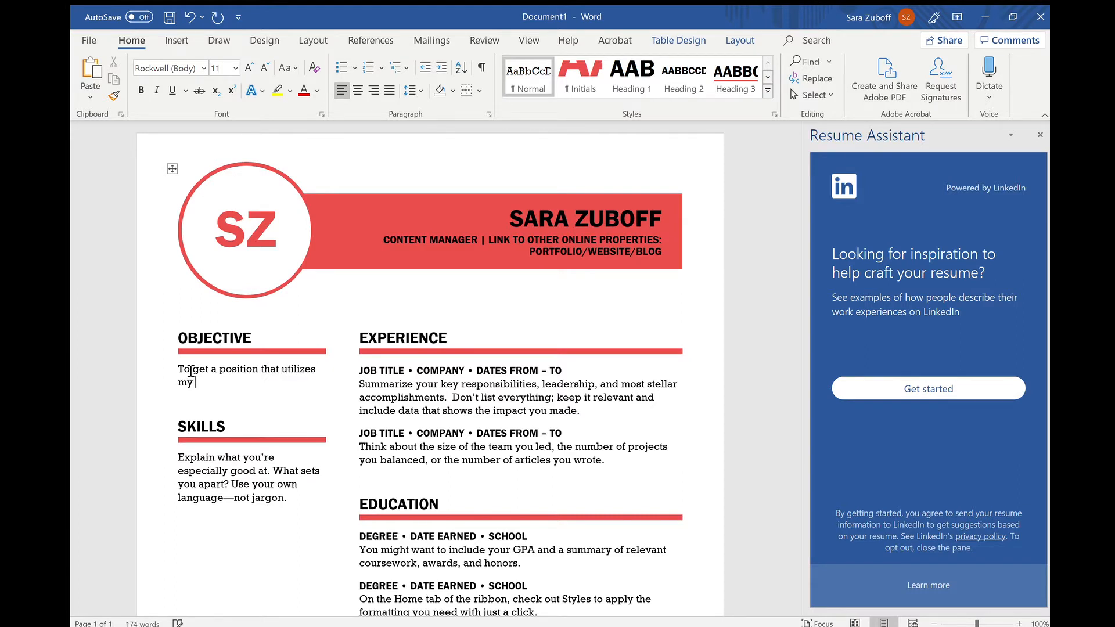
text(entire skillset.)
drag(793, 259, 762, 389)
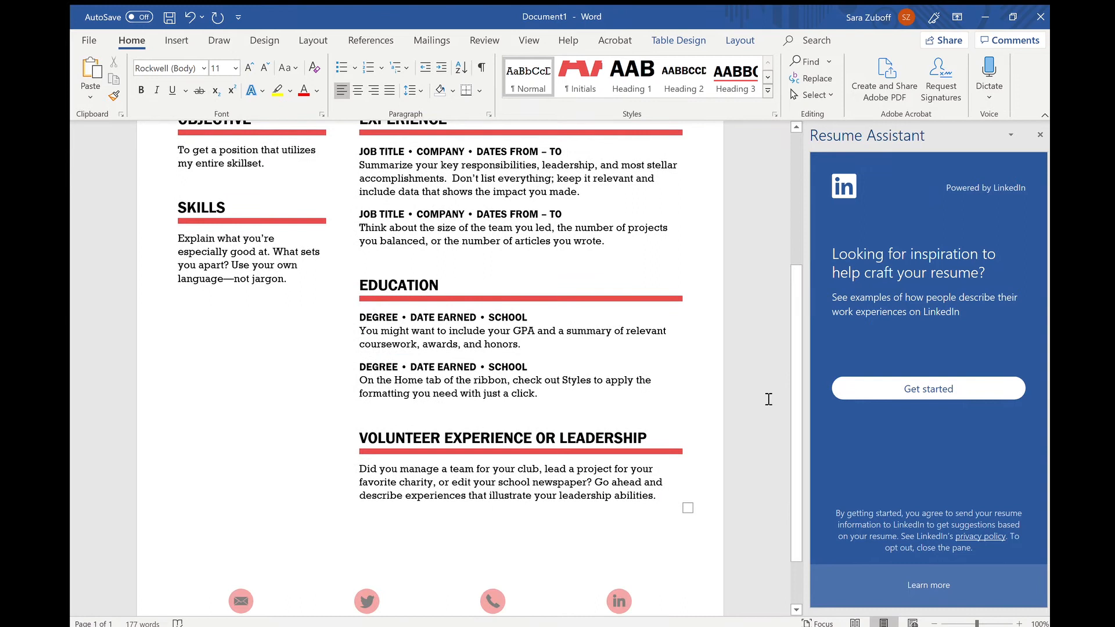
Delete the Volunteer Experience or Leadership heading, its paragraph, and the leftover empty heading line with its rule.
triple_click(363, 439)
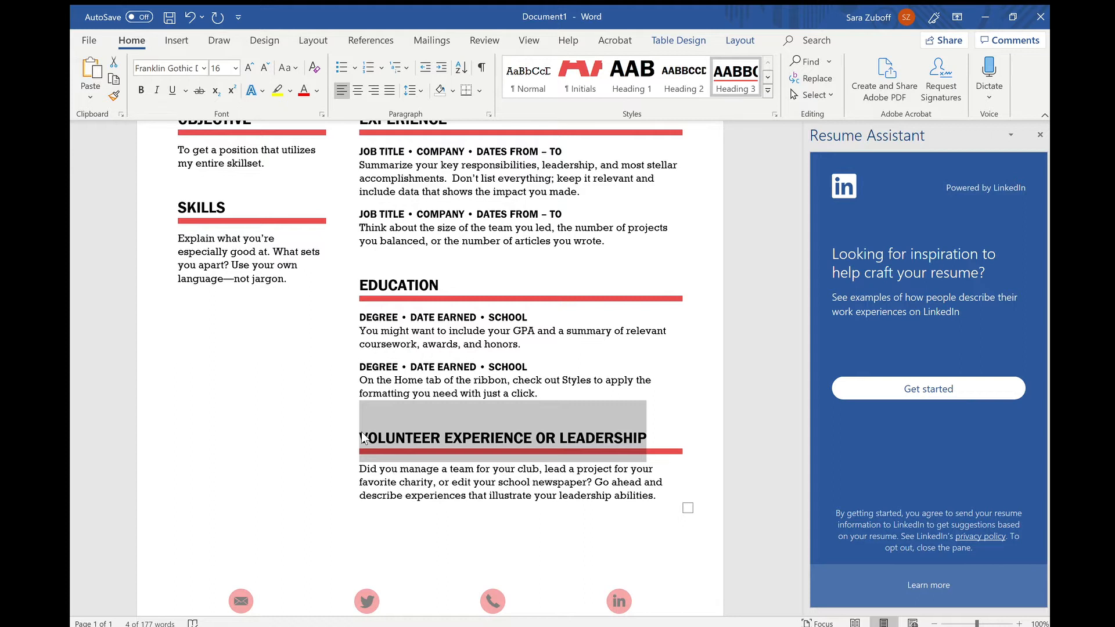
key(Delete)
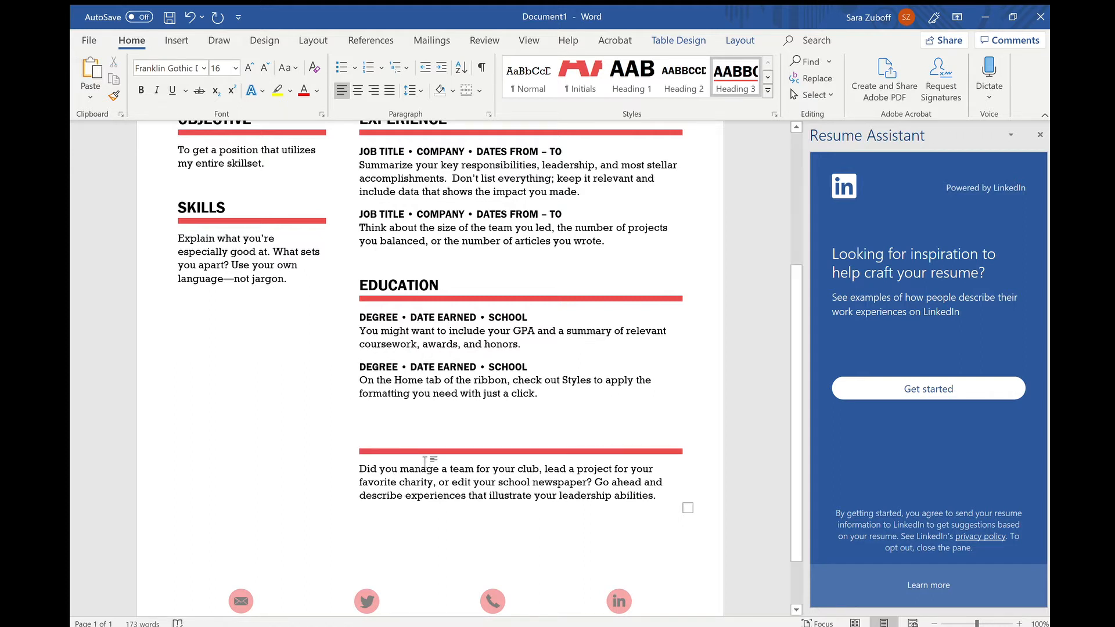
triple_click(405, 489)
key(Delete)
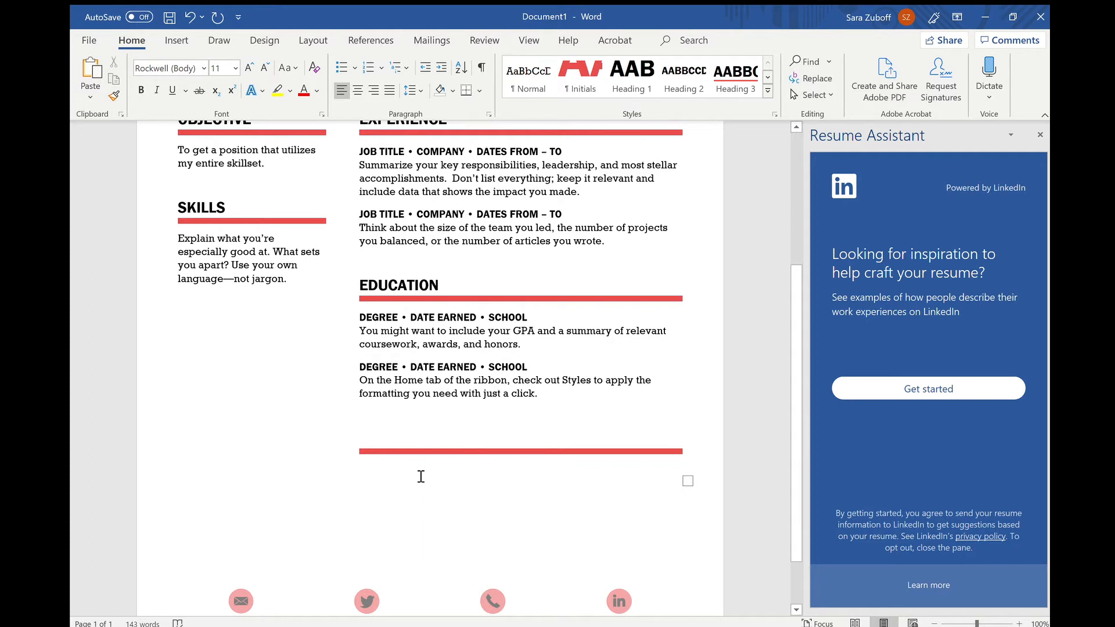
click(543, 453)
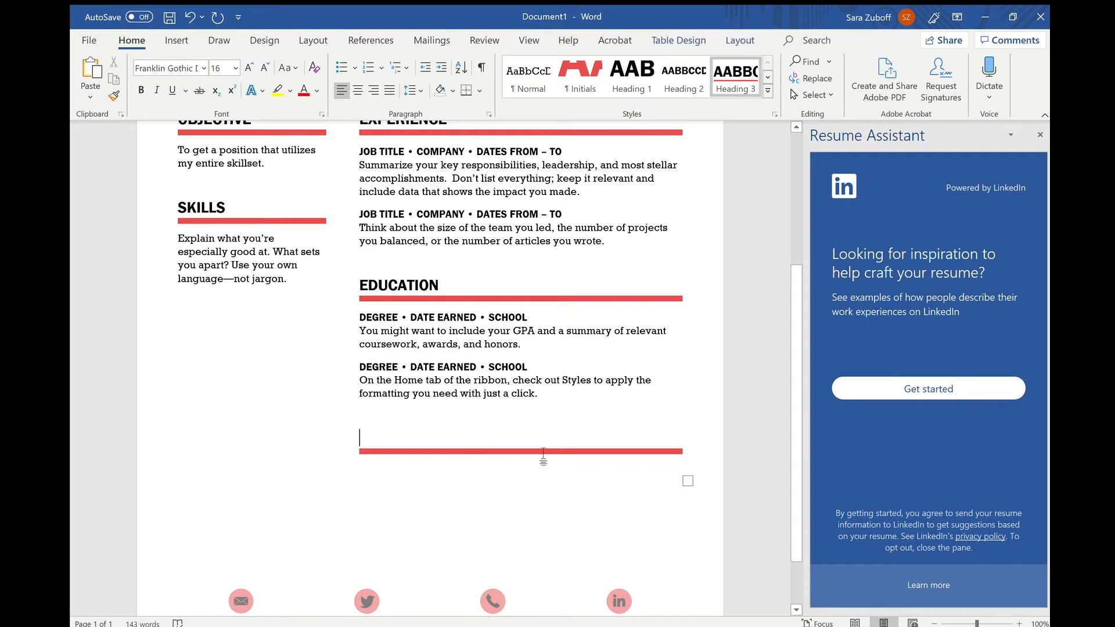
key(BackSpace)
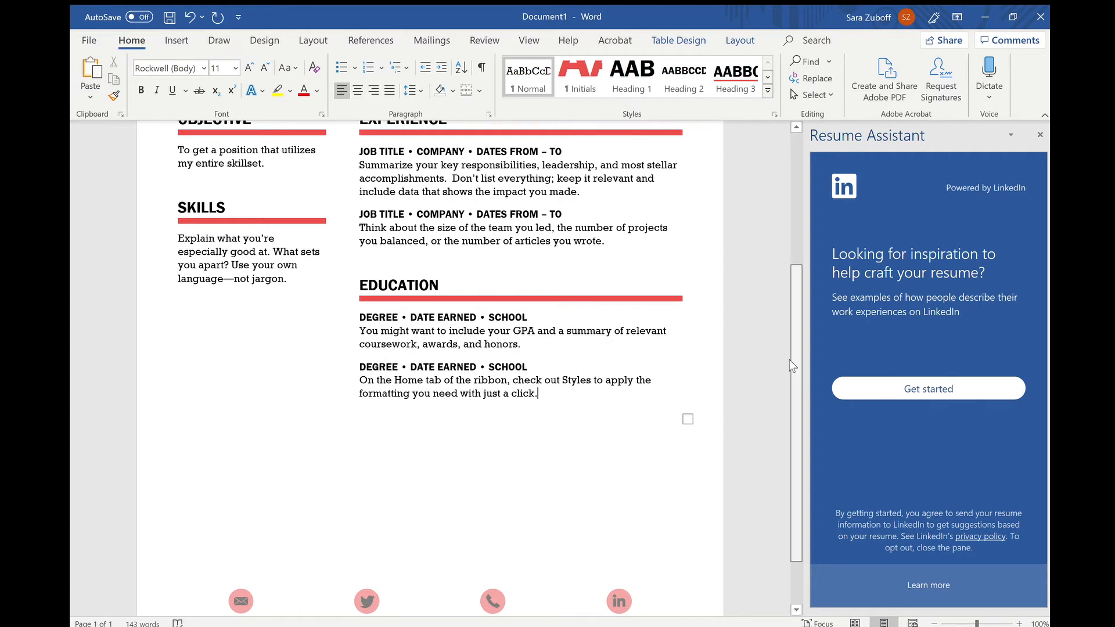
scroll(789, 366, down, 2)
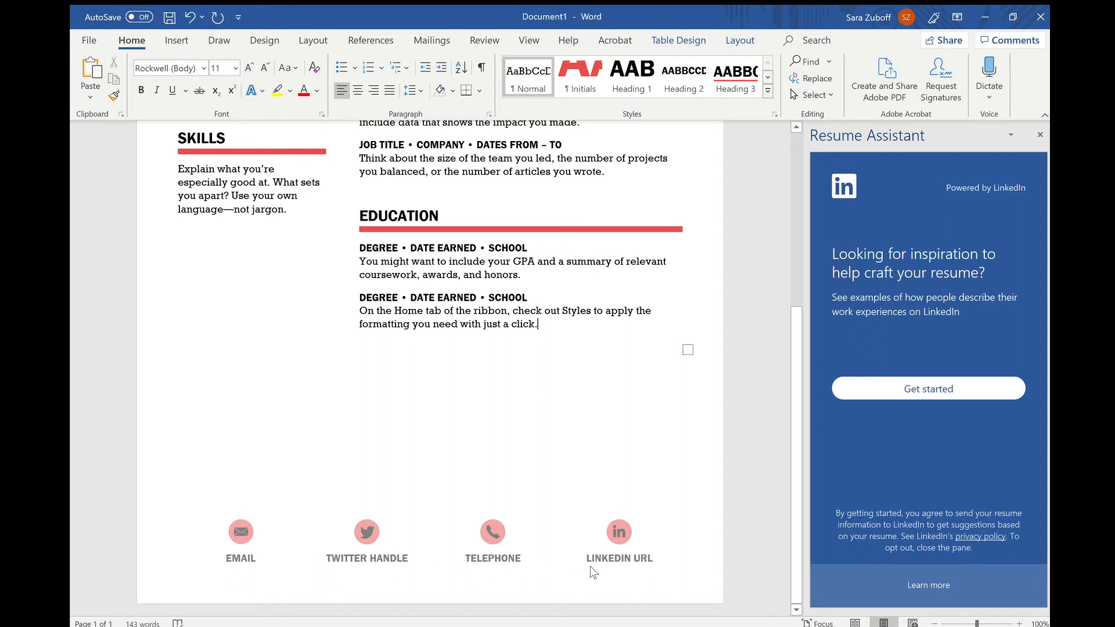
Delete the Twitter icon and its TWITTER HANDLE label from the footer.
double_click(364, 534)
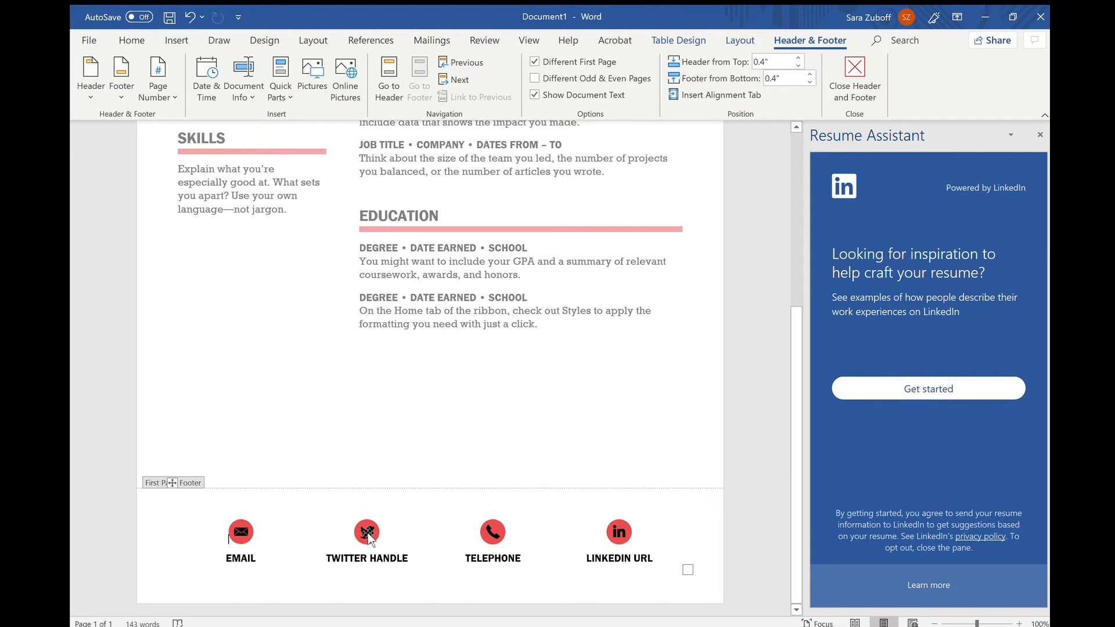
click(369, 537)
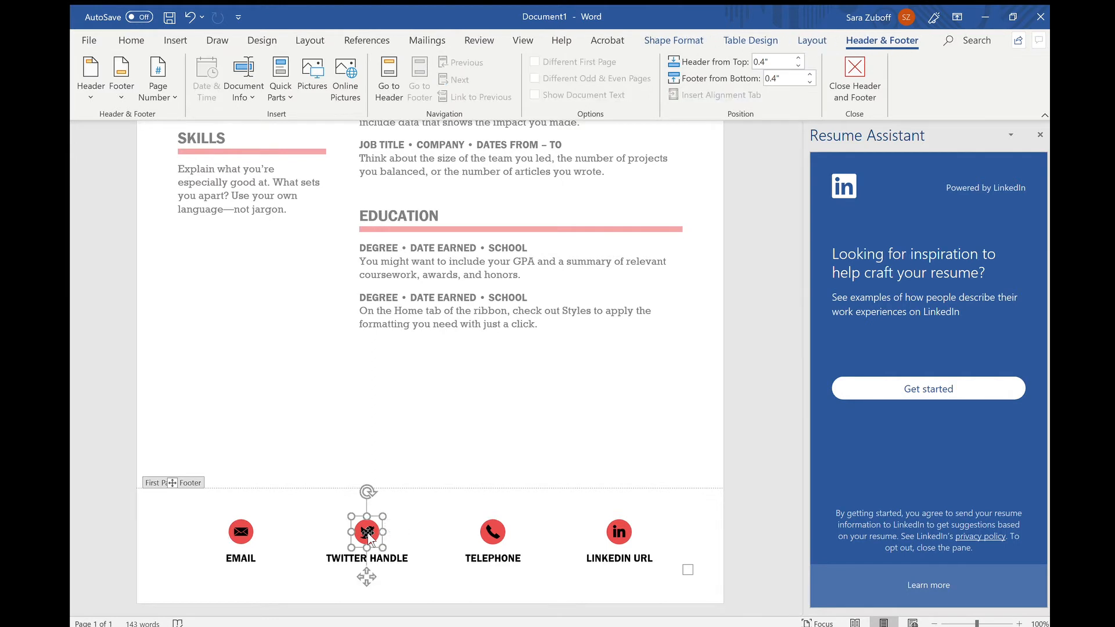
key(Delete)
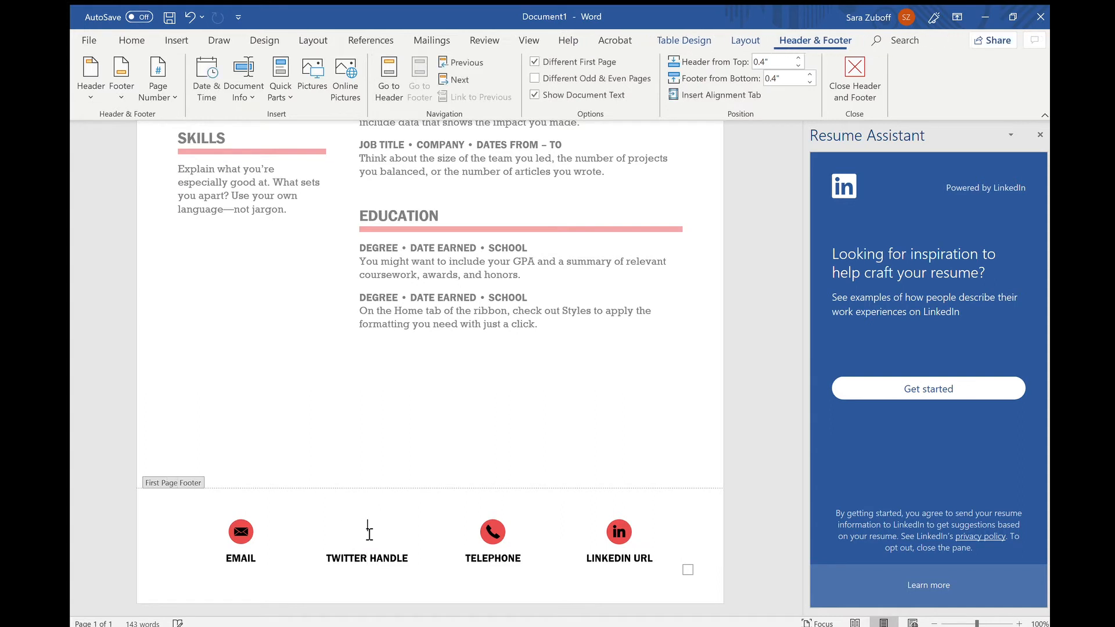
click(365, 559)
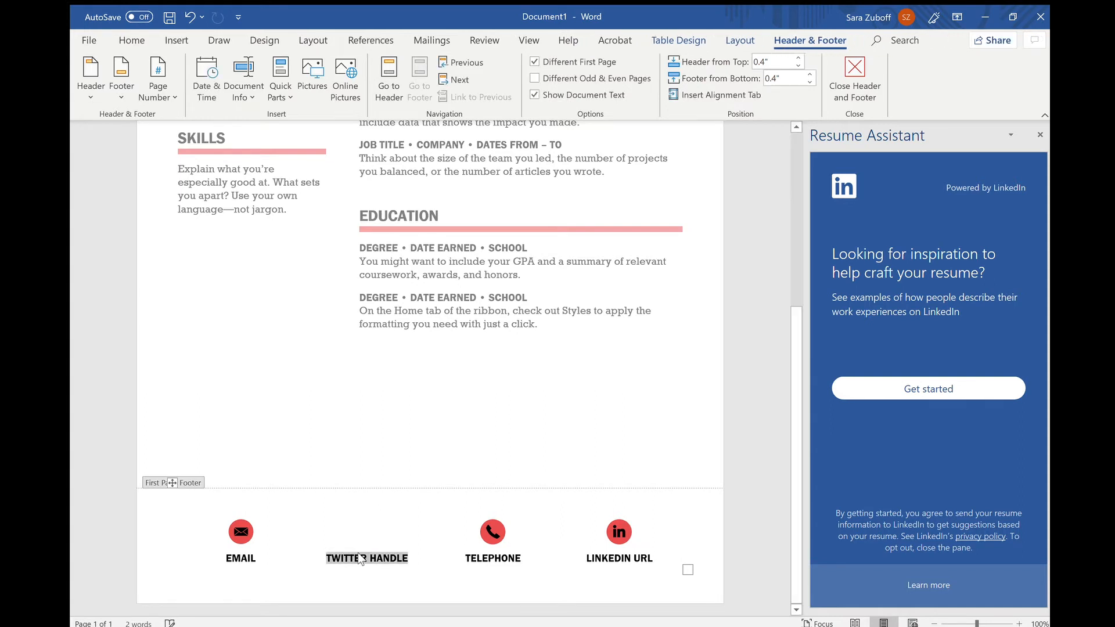
key(Delete)
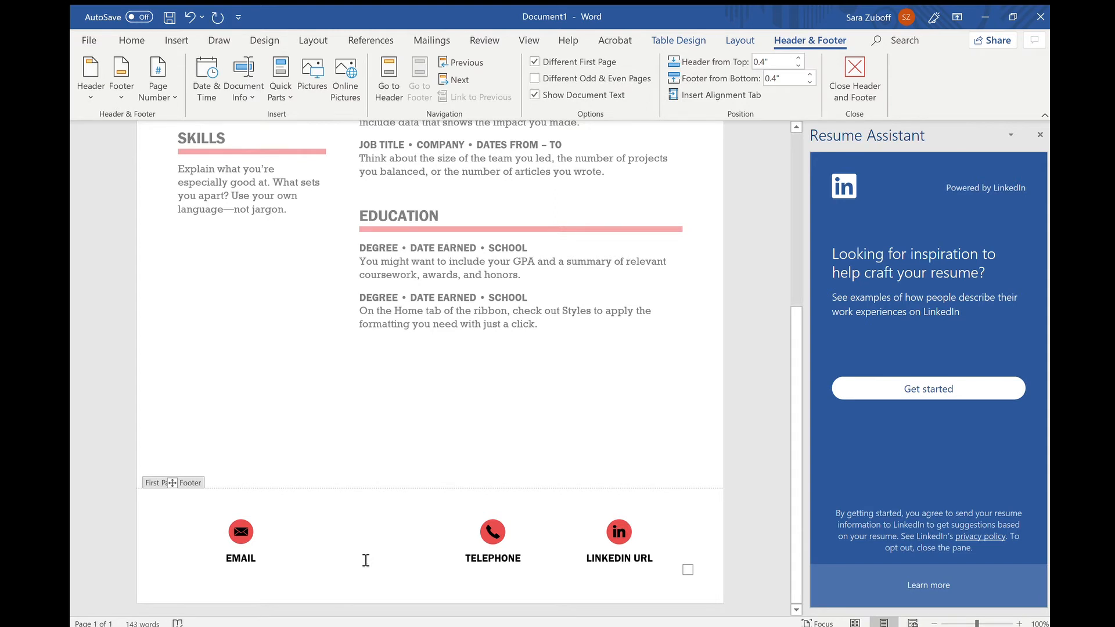
Move the telephone and LinkedIn icons left into the second and third footer slots.
click(492, 537)
drag(492, 537, 339, 533)
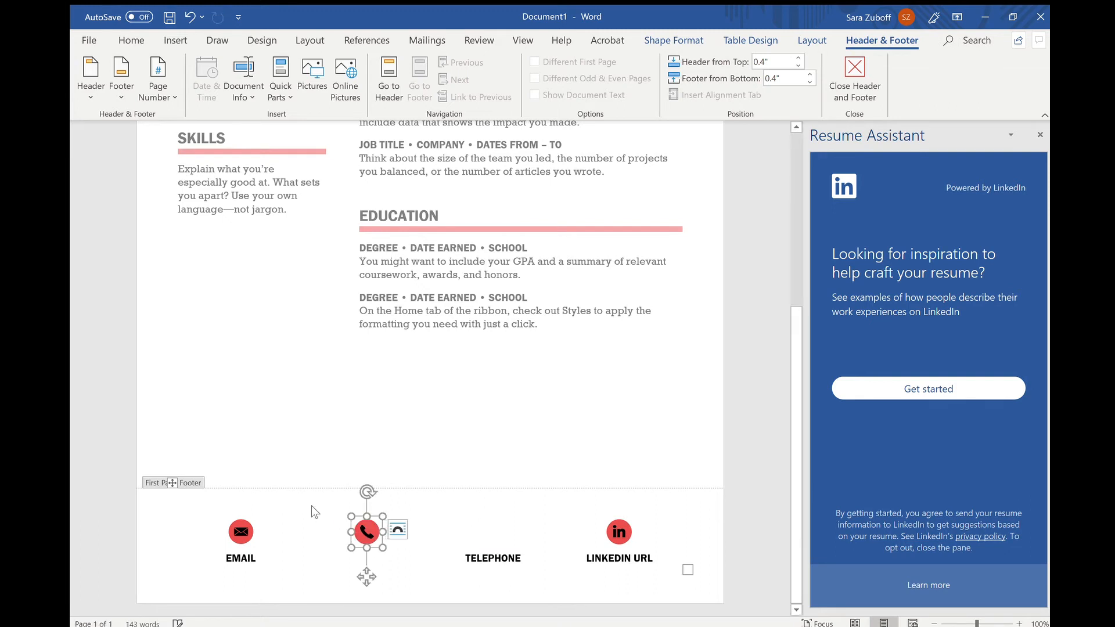
click(621, 533)
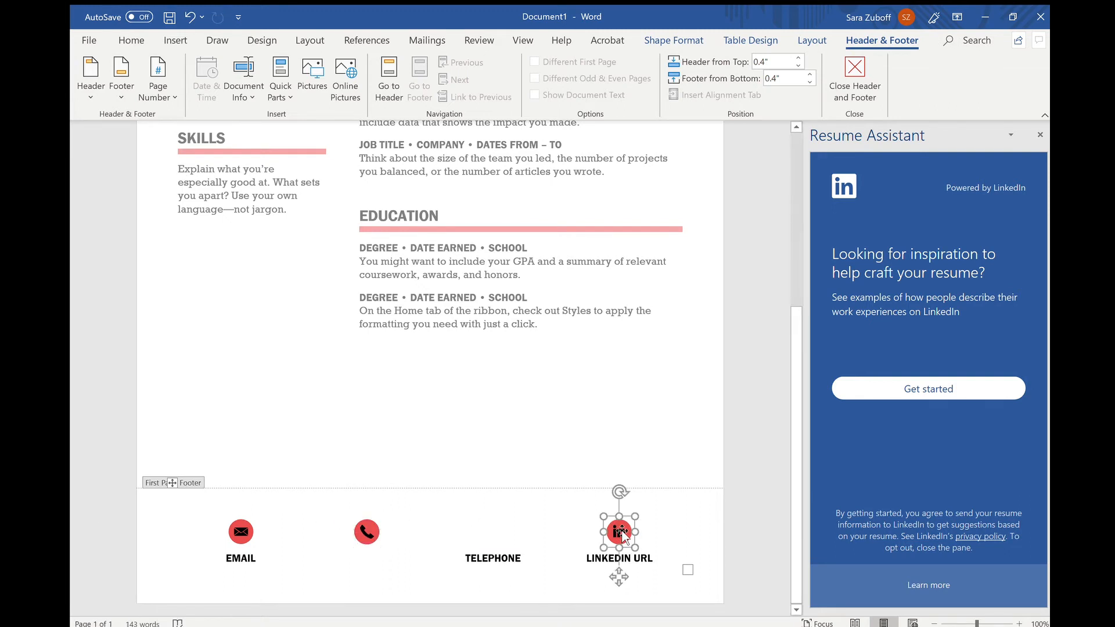
drag(623, 534, 511, 530)
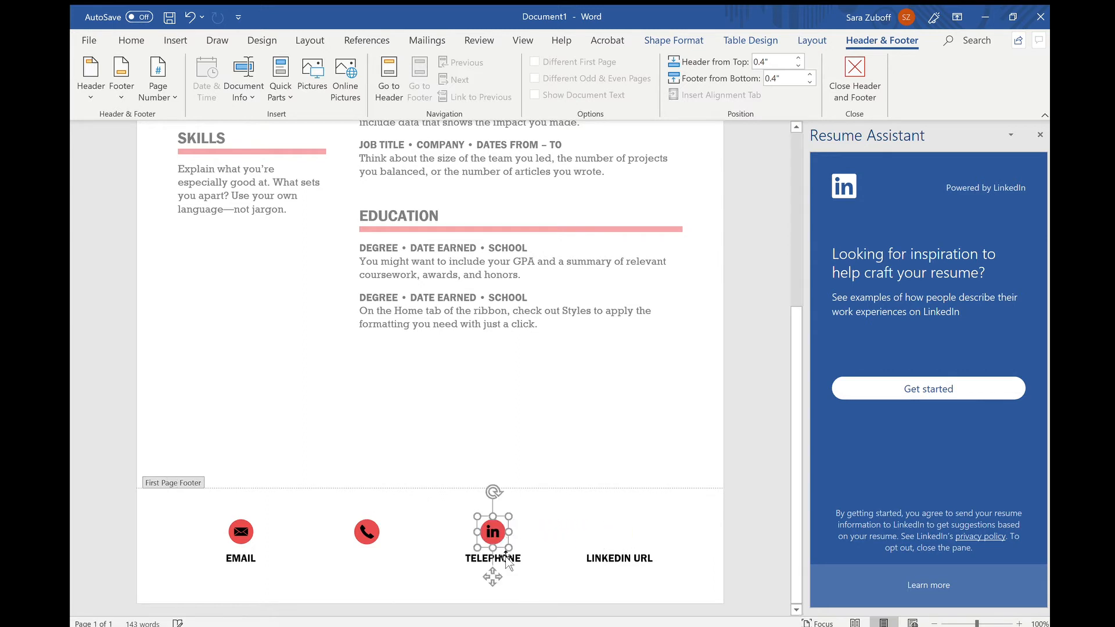
Label the moved icons TELEPHONE and LINKEDIN and delete the leftover LINKEDIN URL label.
click(487, 558)
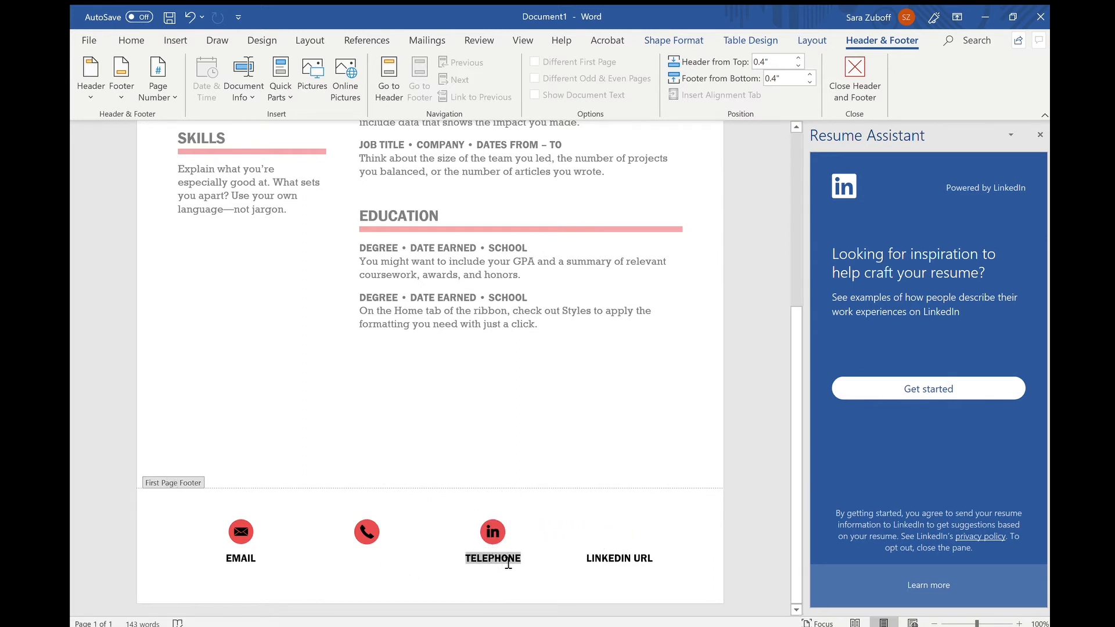
text(LIN)
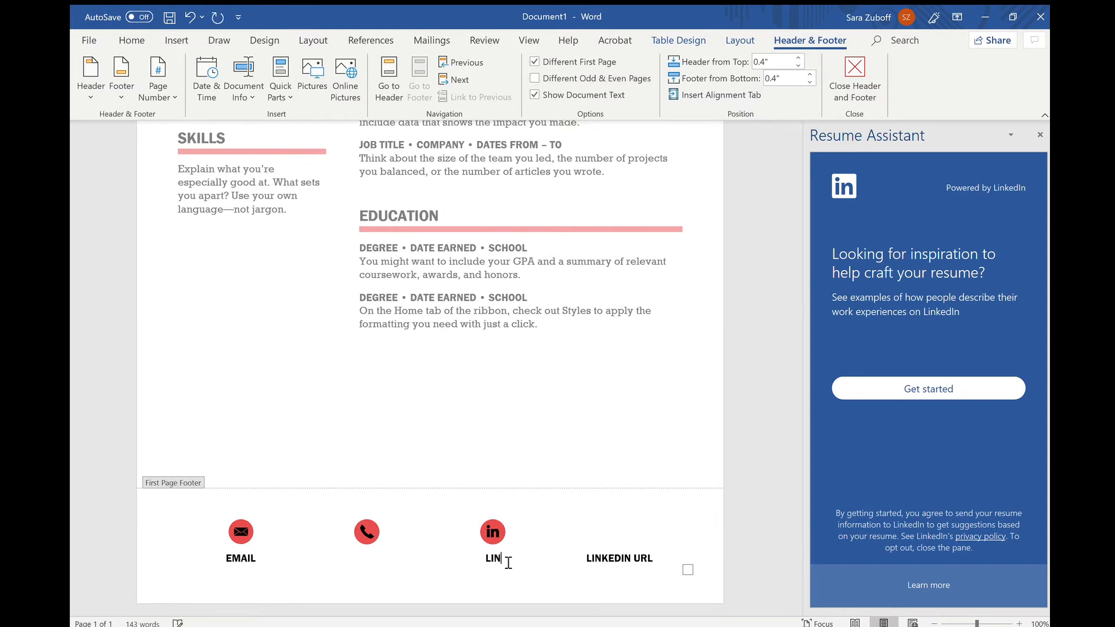
text(KEDIN)
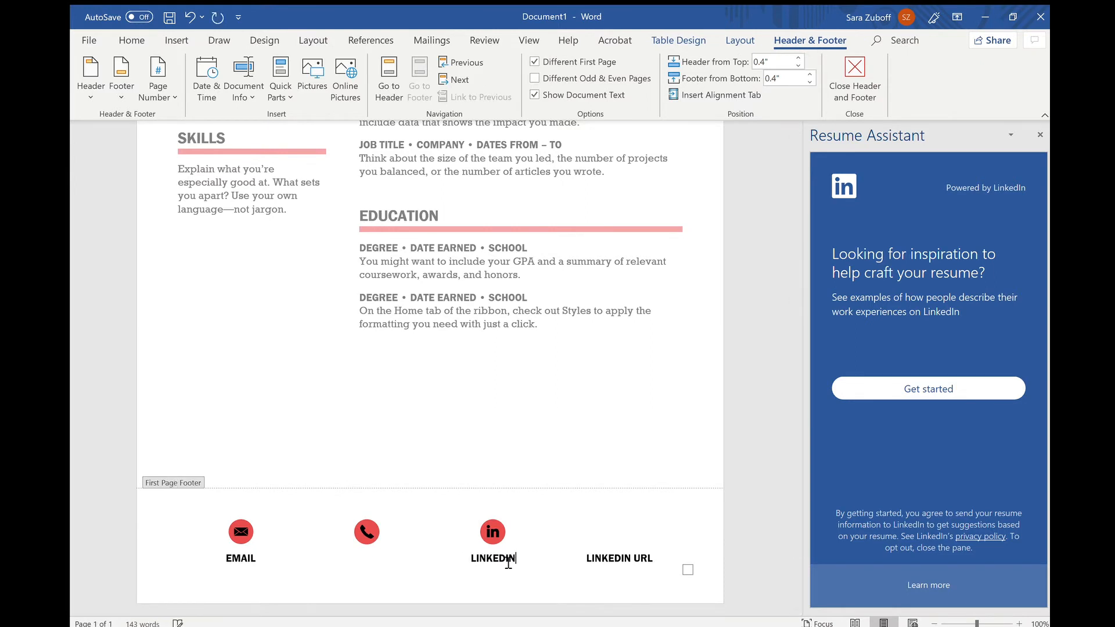
click(366, 561)
text(TELEPHONE)
click(611, 558)
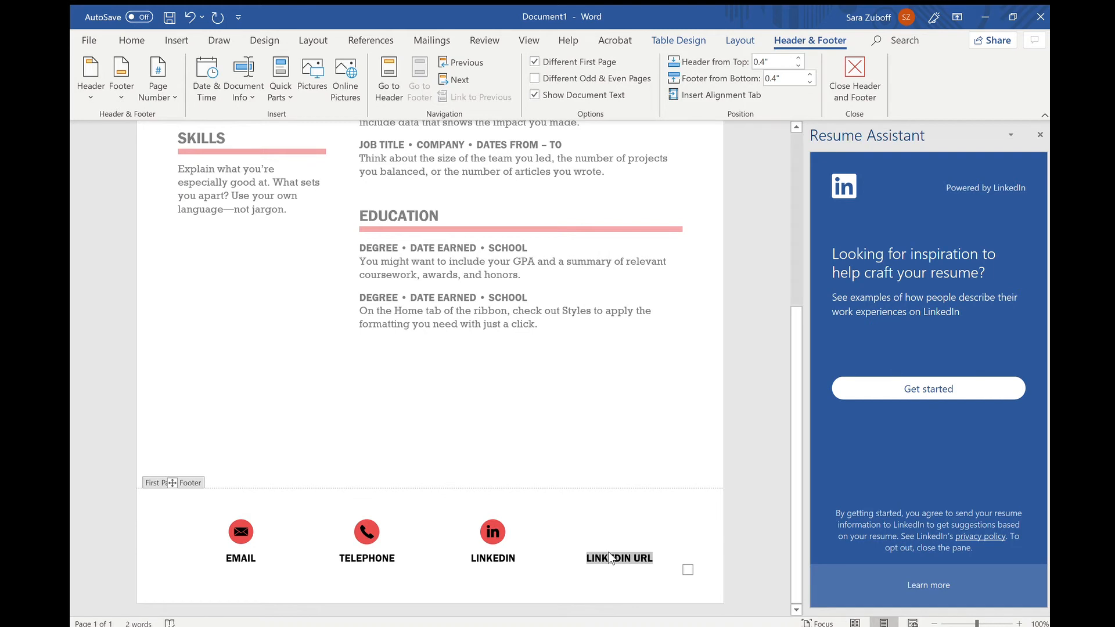
key(BackSpace)
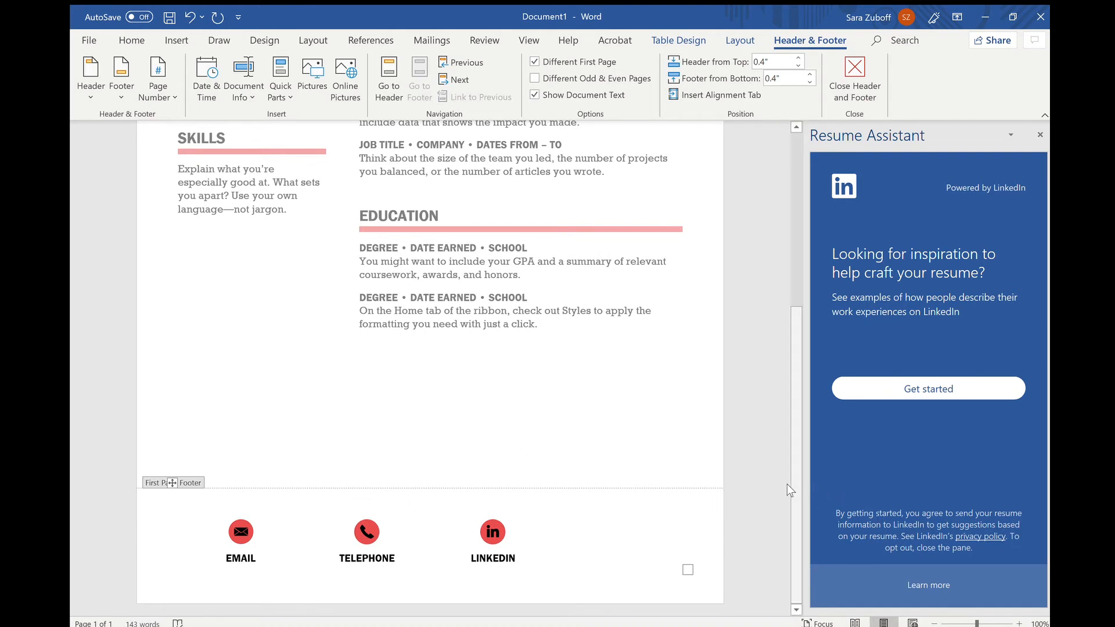
drag(789, 483, 796, 301)
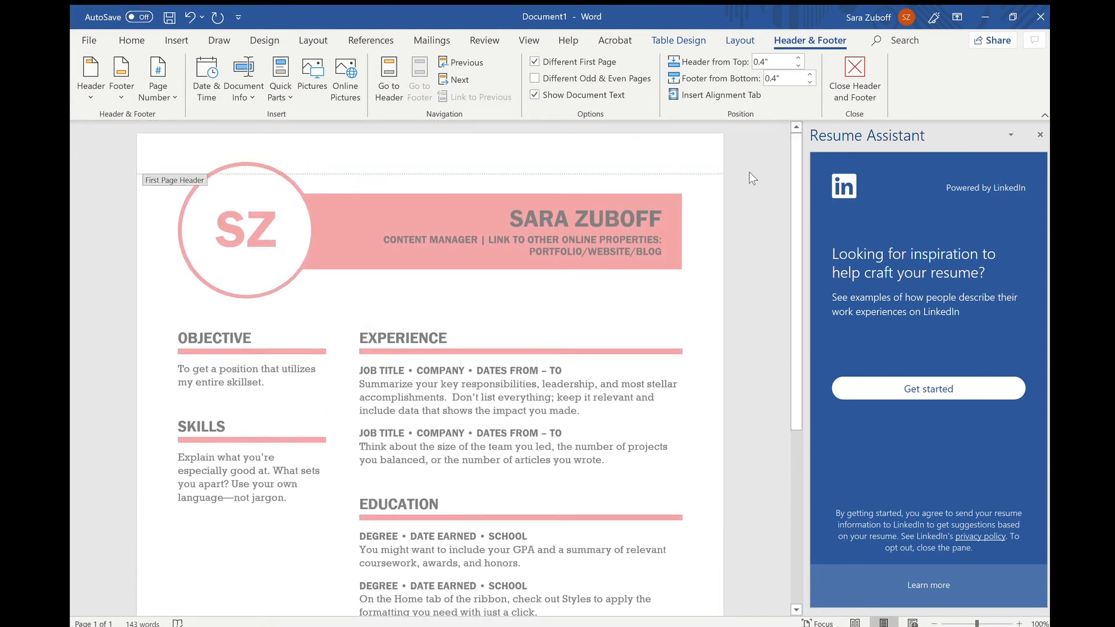
Close header and footer editing and scroll back through the resume body.
click(852, 61)
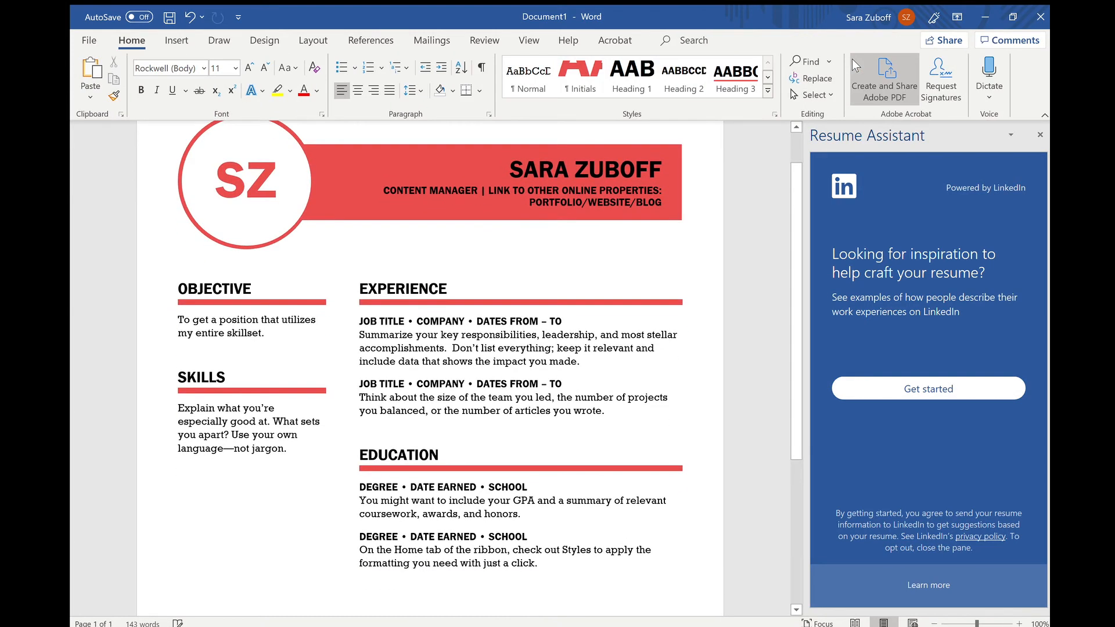
mouse_move(793, 205)
mouse_down()
mouse_move(791, 329)
mouse_move(780, 214)
mouse_up()
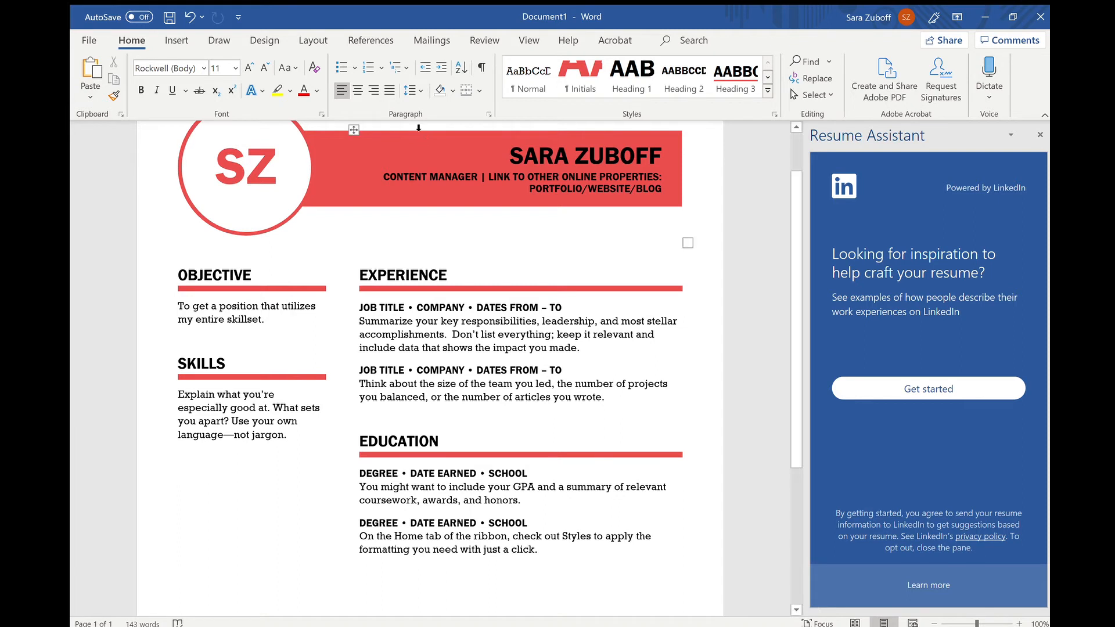
Save the resume to Documents as a Word document named after the candidate.
click(86, 41)
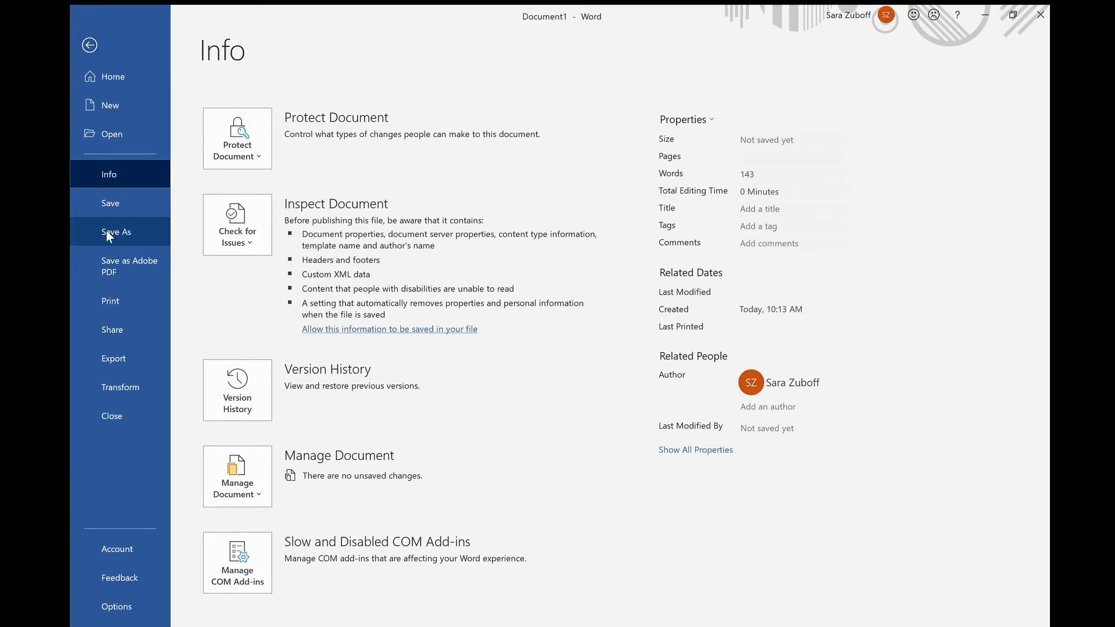
click(106, 231)
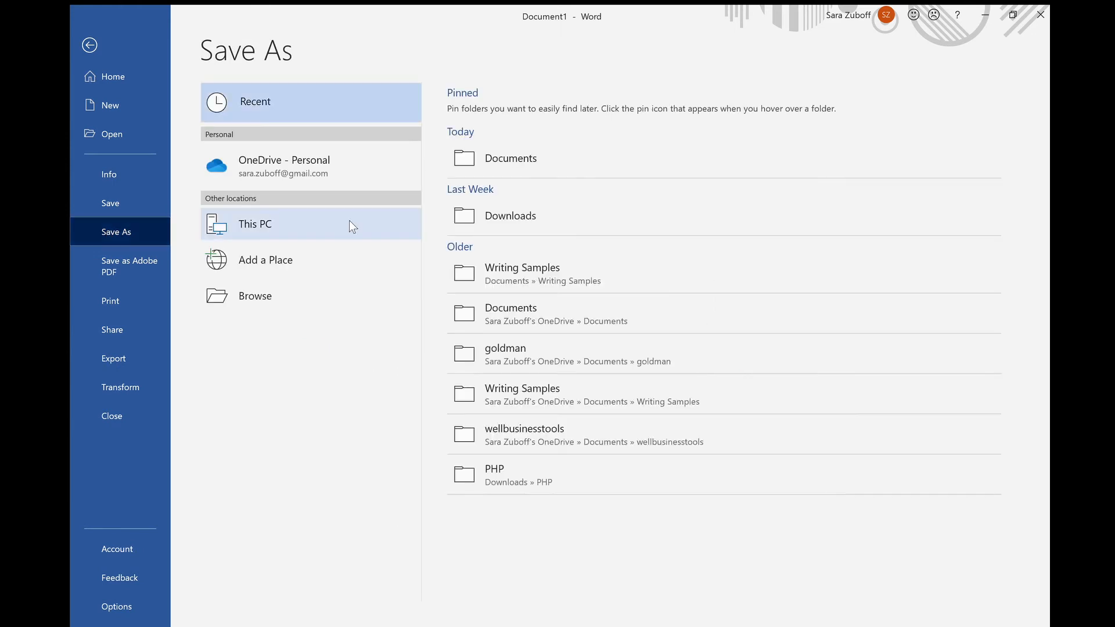
click(463, 155)
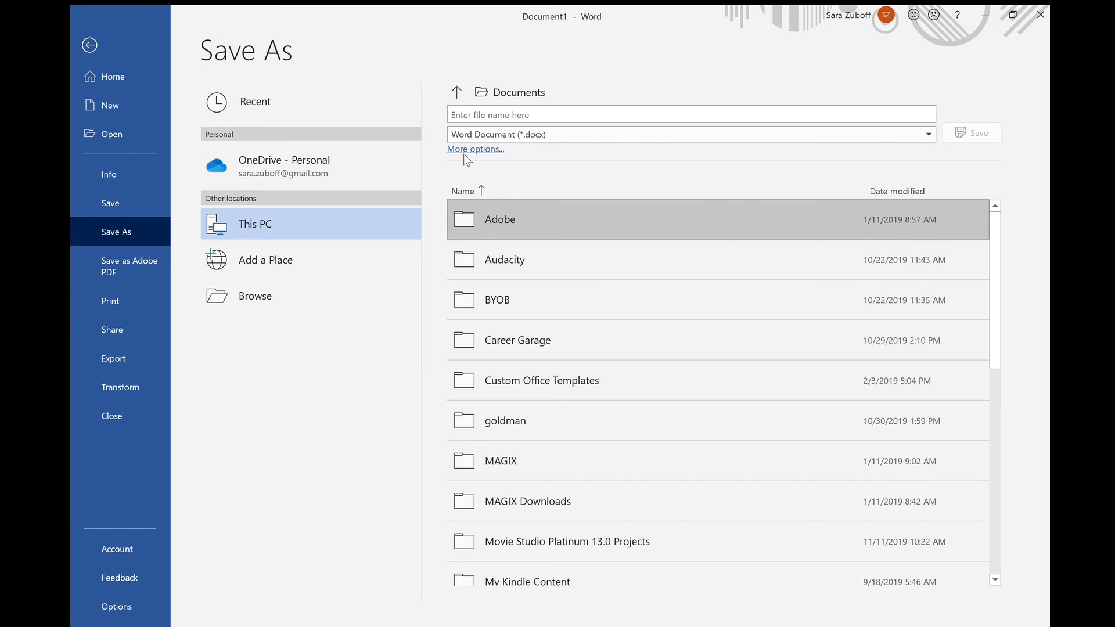
click(462, 116)
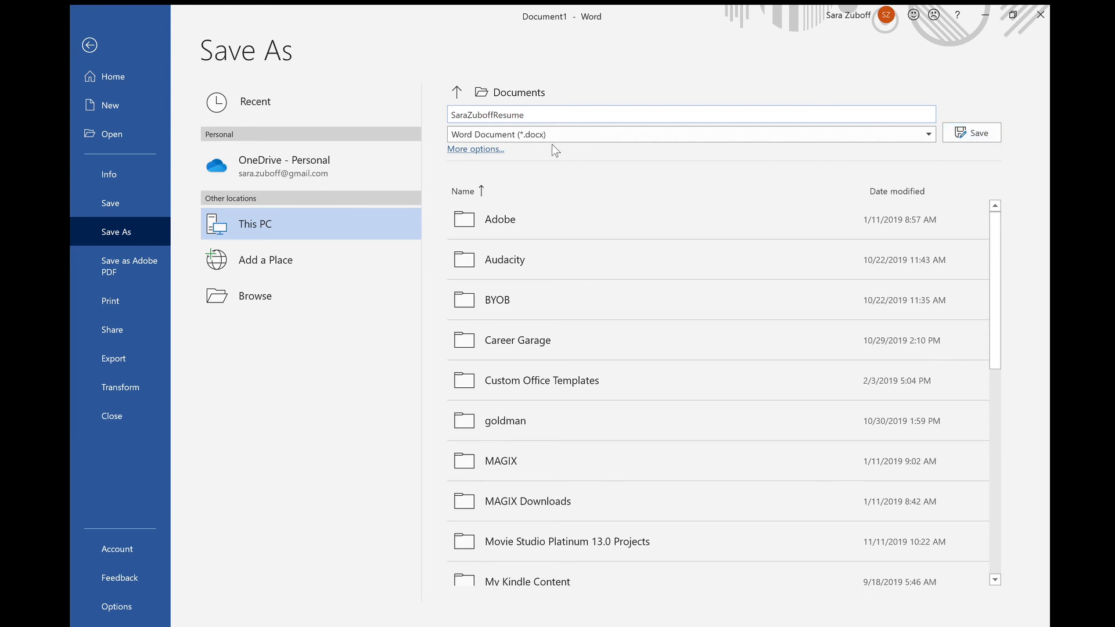
click(955, 134)
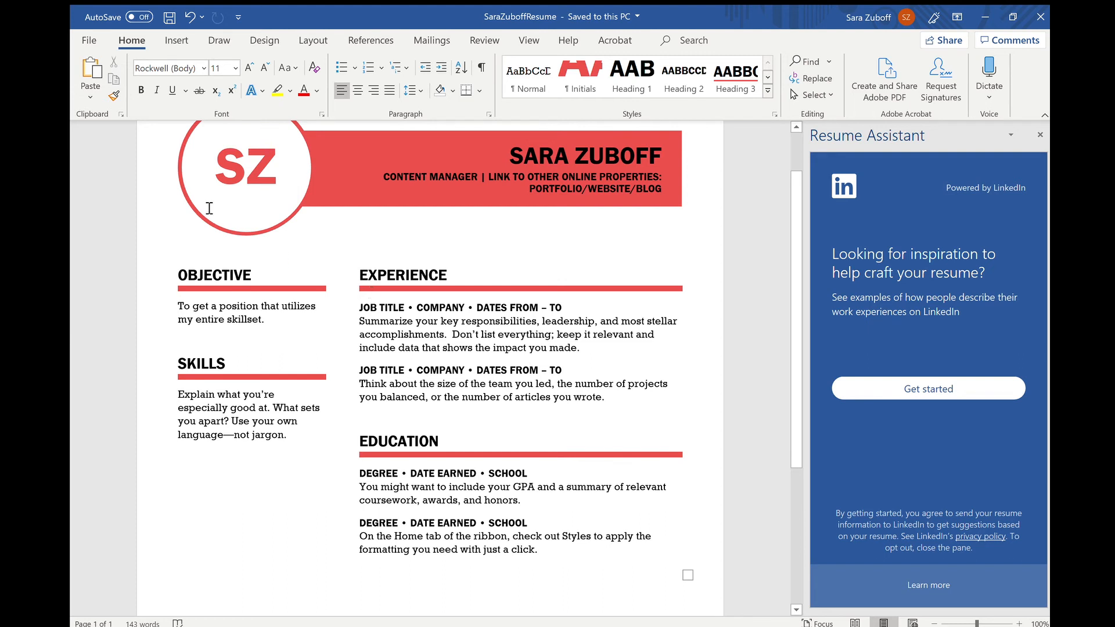
Save a second copy to Documents as PDF (*.pdf) under the same name.
click(91, 40)
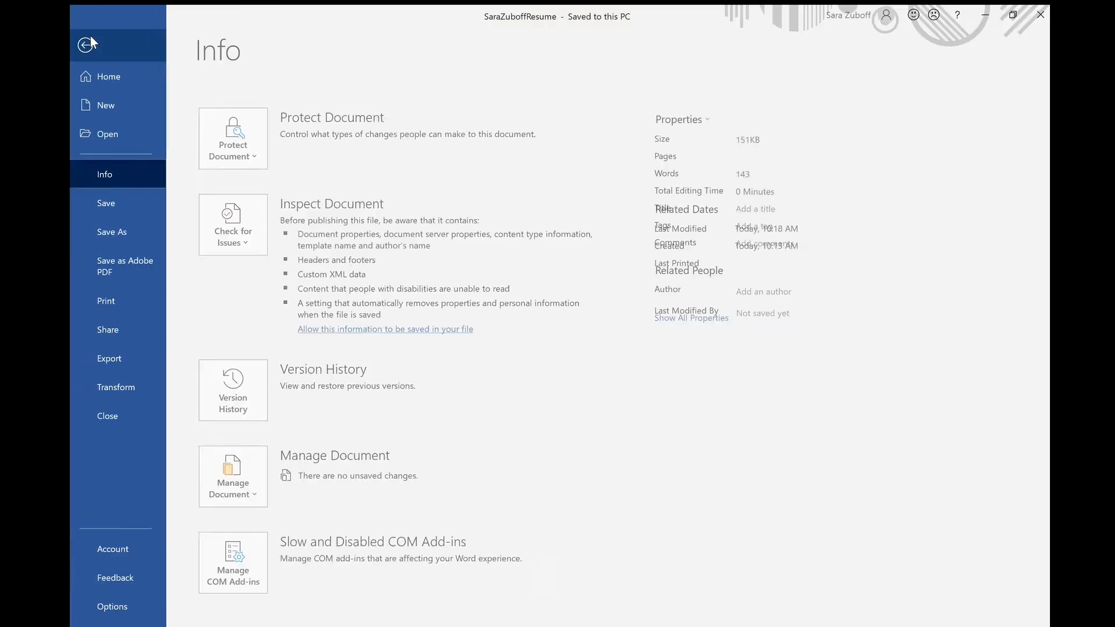
click(96, 229)
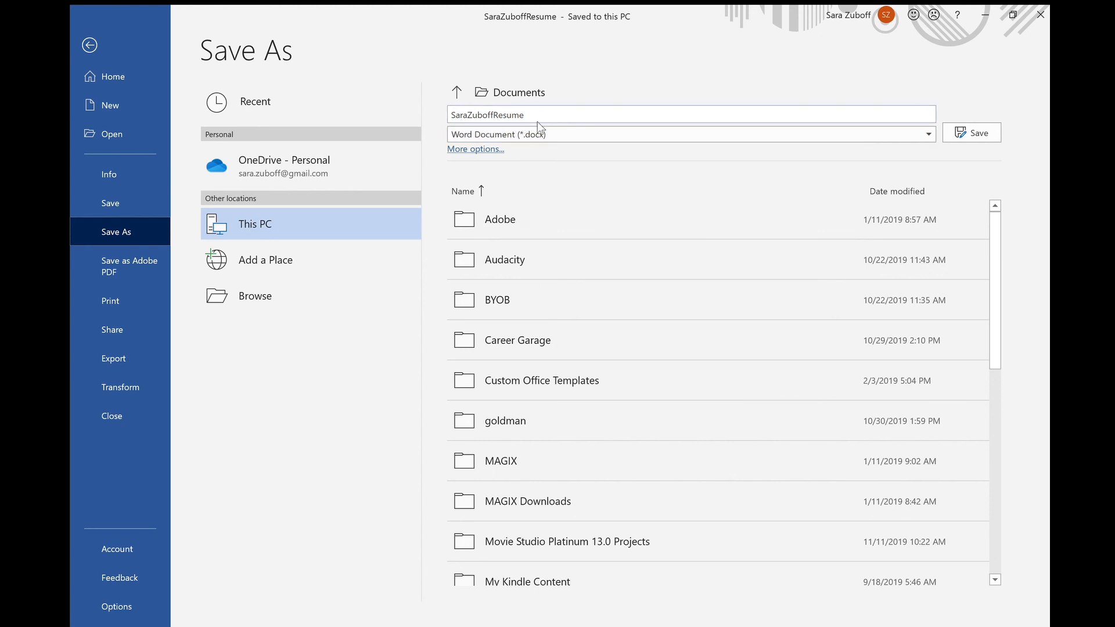
click(924, 134)
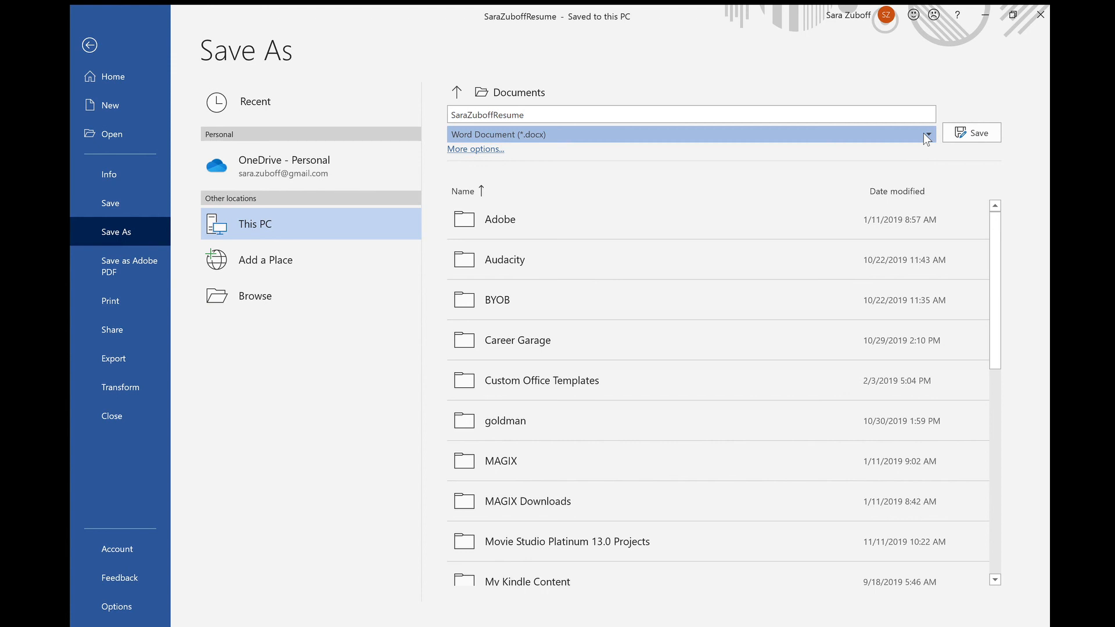
click(541, 234)
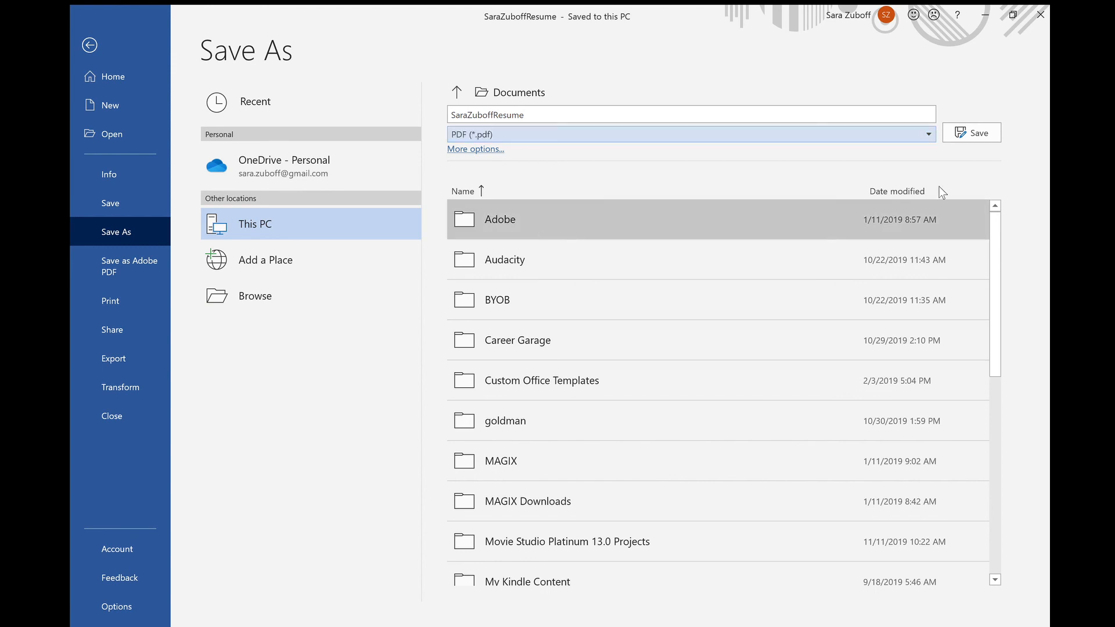
click(976, 136)
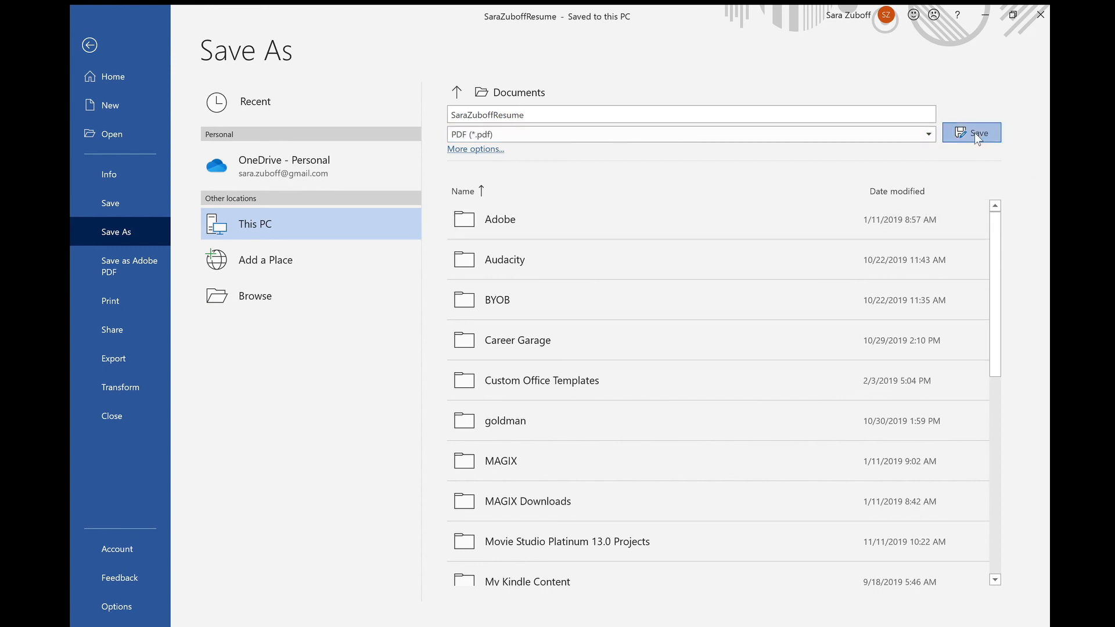